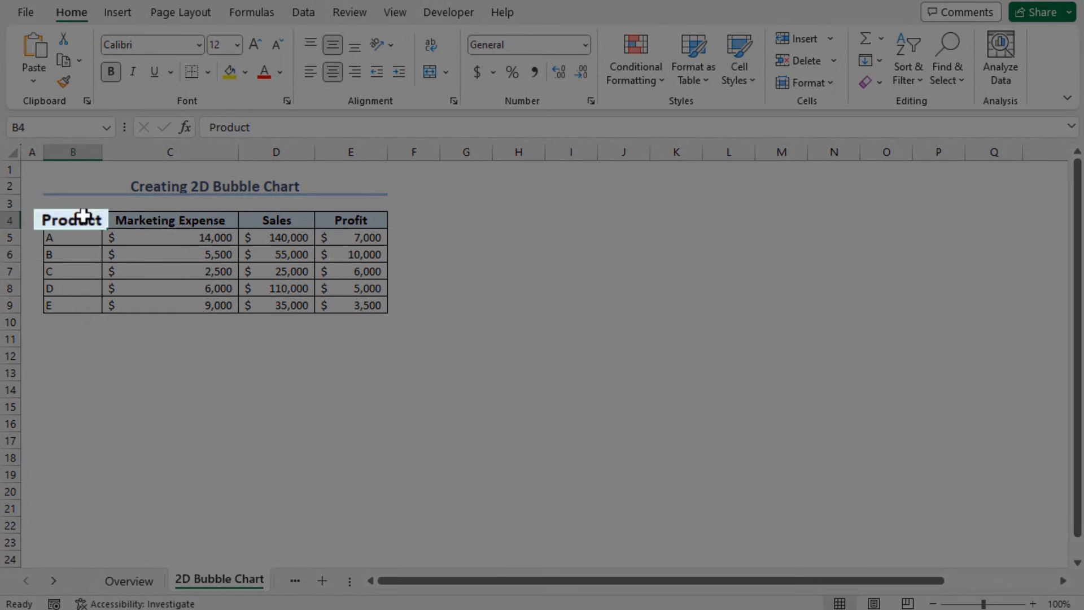
- Select the Marketing Expense, Sales and Profit figures in C5:E9 as the chart data
{"action": "left_click", "coordinate": [201, 220]}
{"action": "left_click", "coordinate": [288, 220]}
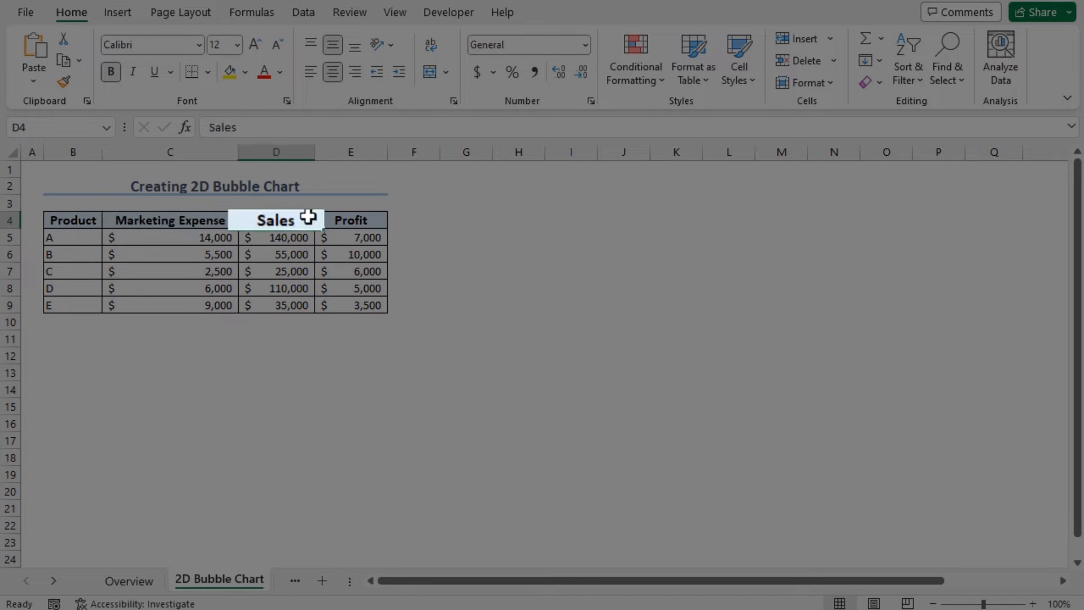
{"action": "left_click", "coordinate": [365, 221]}
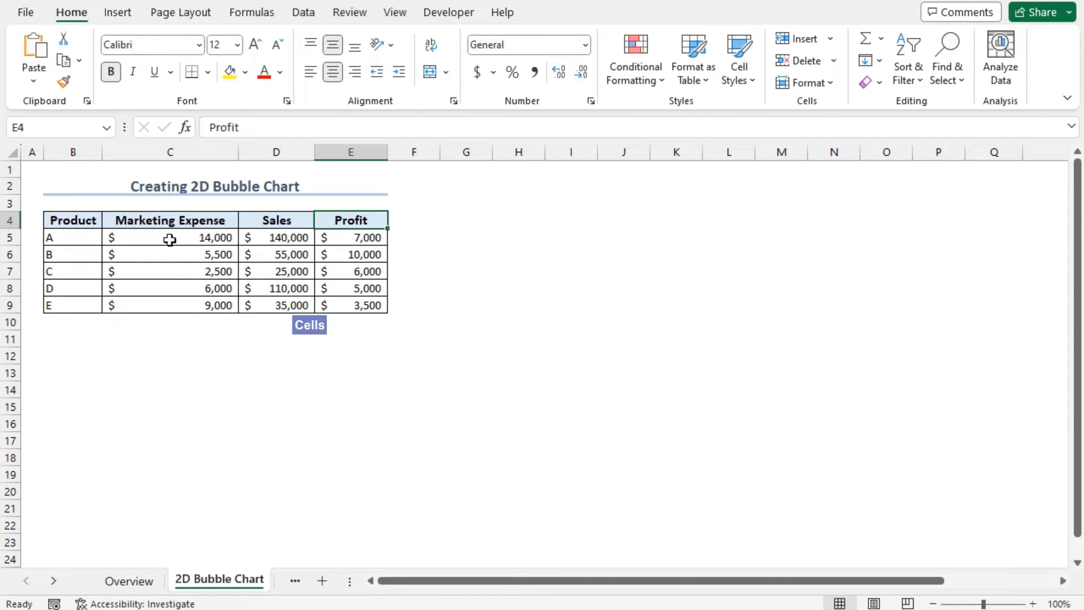
{"action": "mouse_move", "coordinate": [182, 237]}
{"action": "left_mouse_down"}
{"action": "mouse_move", "coordinate": [310, 272]}
{"action": "mouse_move", "coordinate": [366, 305]}
{"action": "left_mouse_up"}
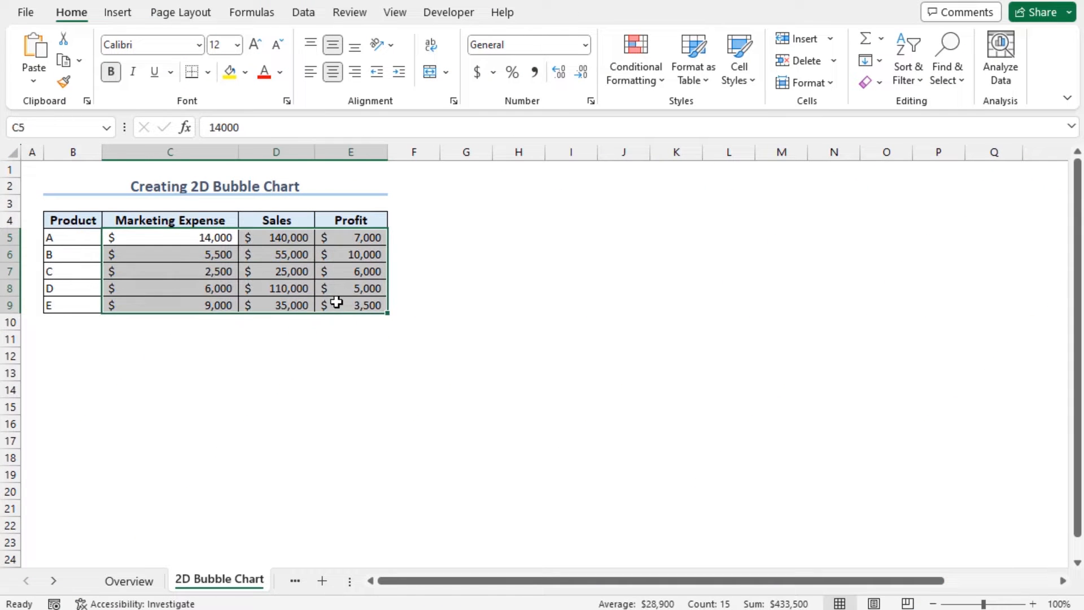
- Insert a 2-D Bubble chart from the selection and move it up beside the table
{"action": "left_click", "coordinate": [118, 12]}
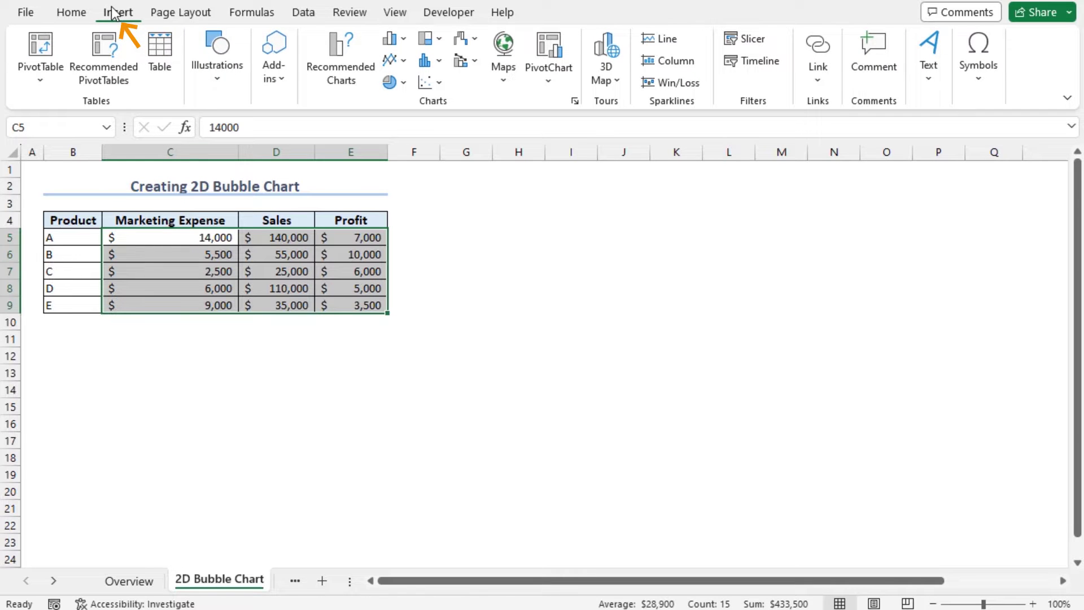
{"action": "left_click", "coordinate": [441, 81]}
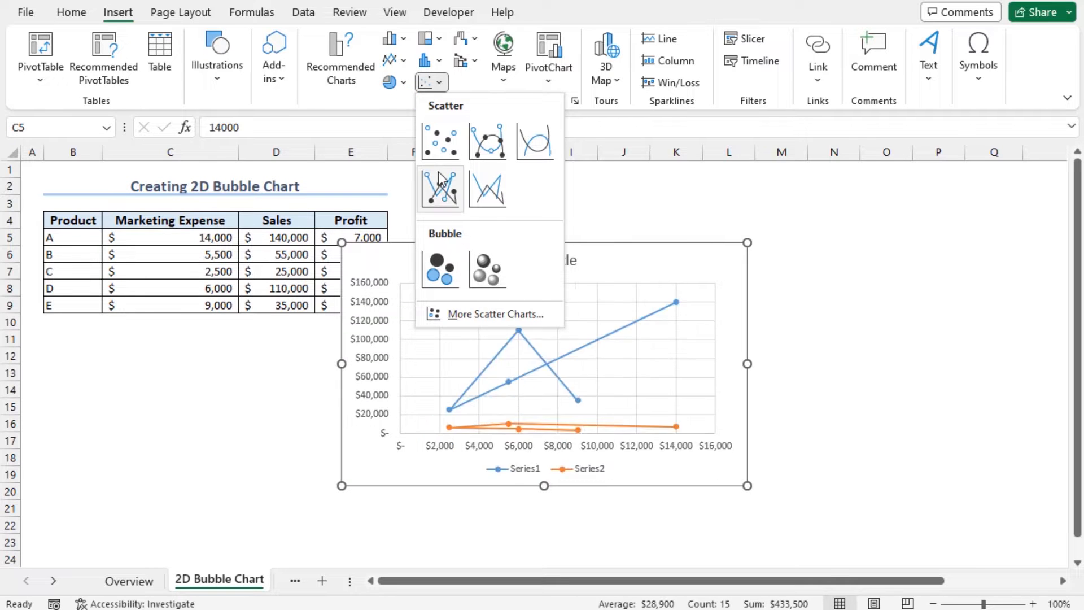
{"action": "left_click", "coordinate": [437, 258]}
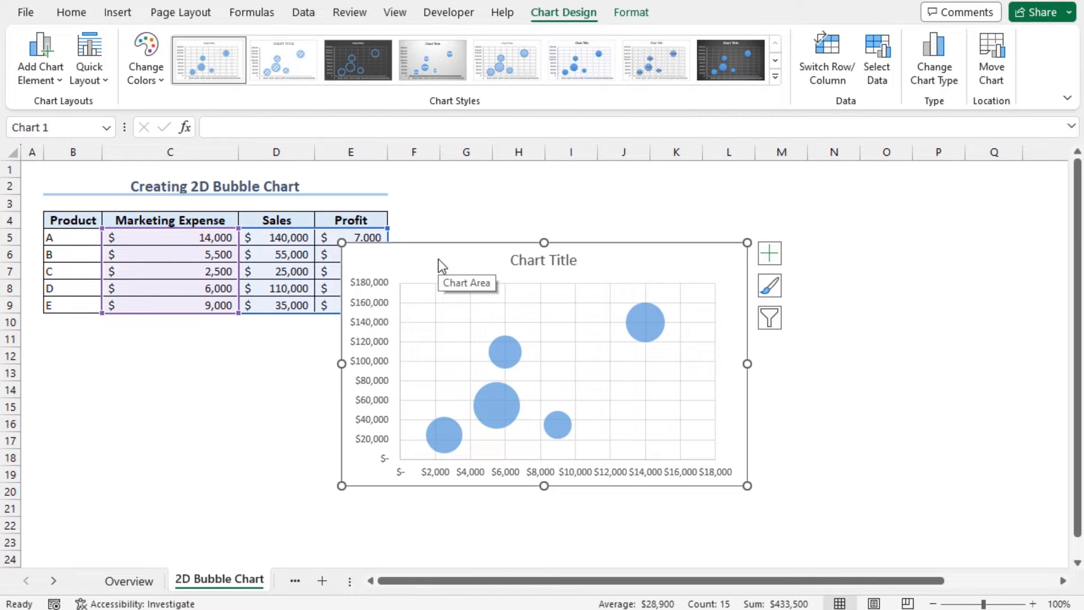
{"action": "left_click_drag", "start_coordinate": [439, 259], "coordinate": [495, 188]}
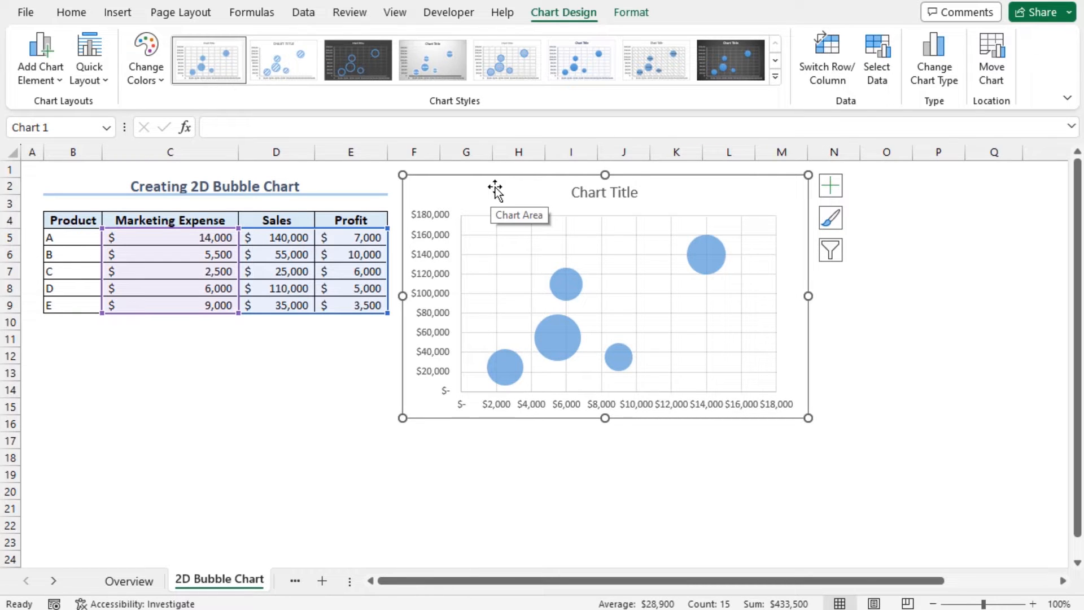
- Name the bubble series 'Effect of Marketing Expense on Sales and Profit' through Select Data, titling the chart
{"action": "right_click", "coordinate": [495, 188]}
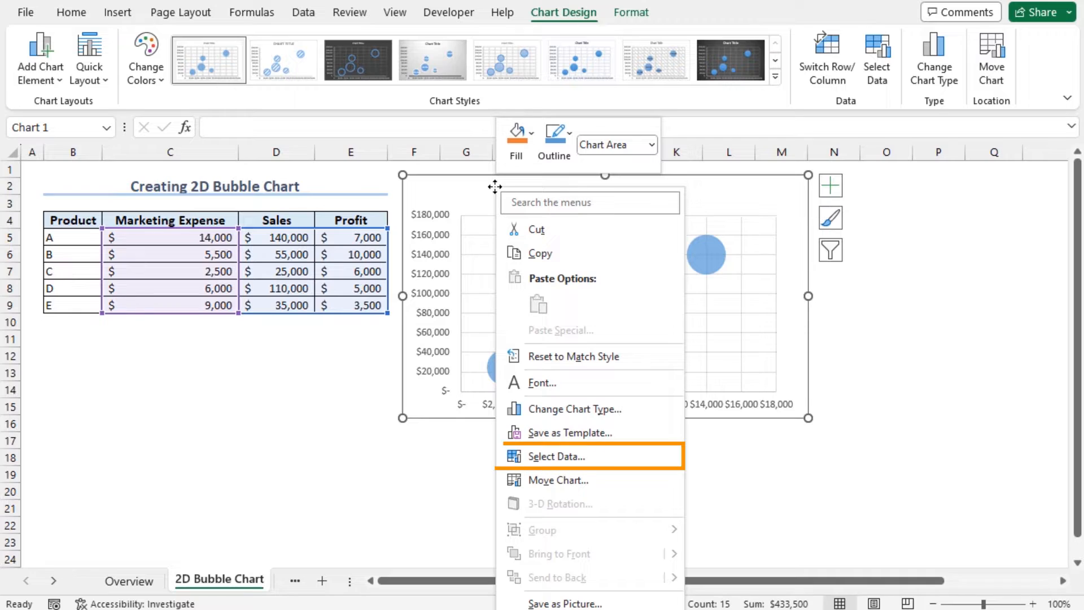
{"action": "left_click", "coordinate": [556, 456]}
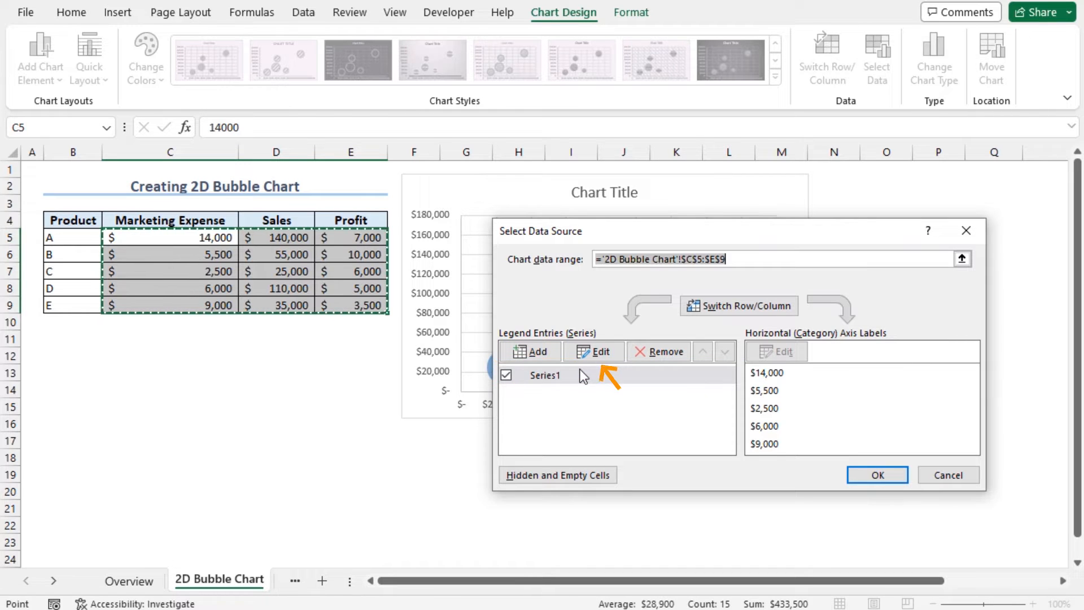
{"action": "left_click", "coordinate": [602, 352]}
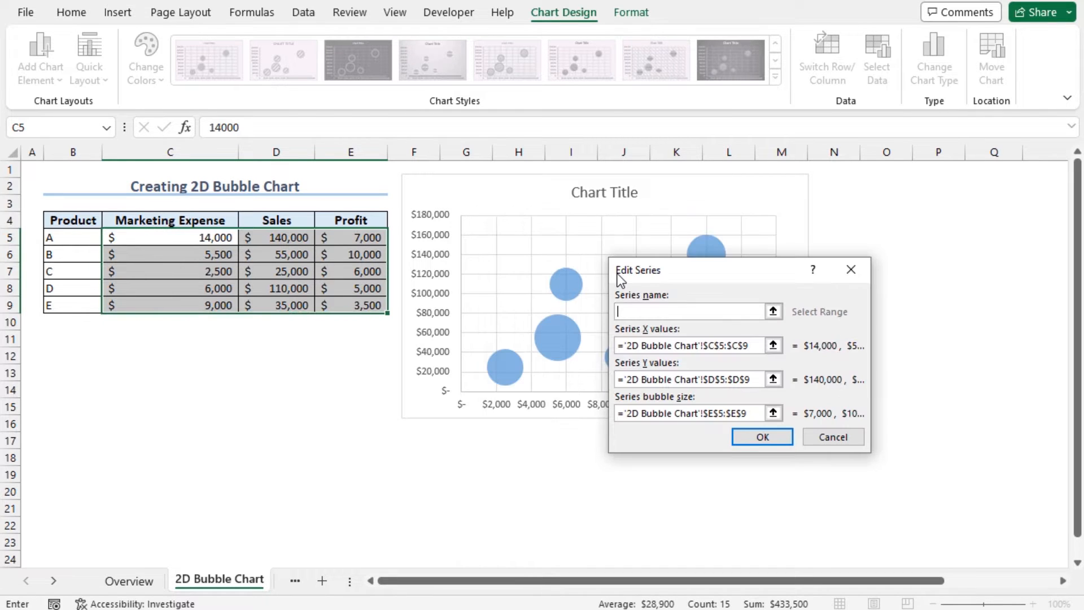
{"action": "left_click_drag", "start_coordinate": [673, 272], "coordinate": [189, 358]}
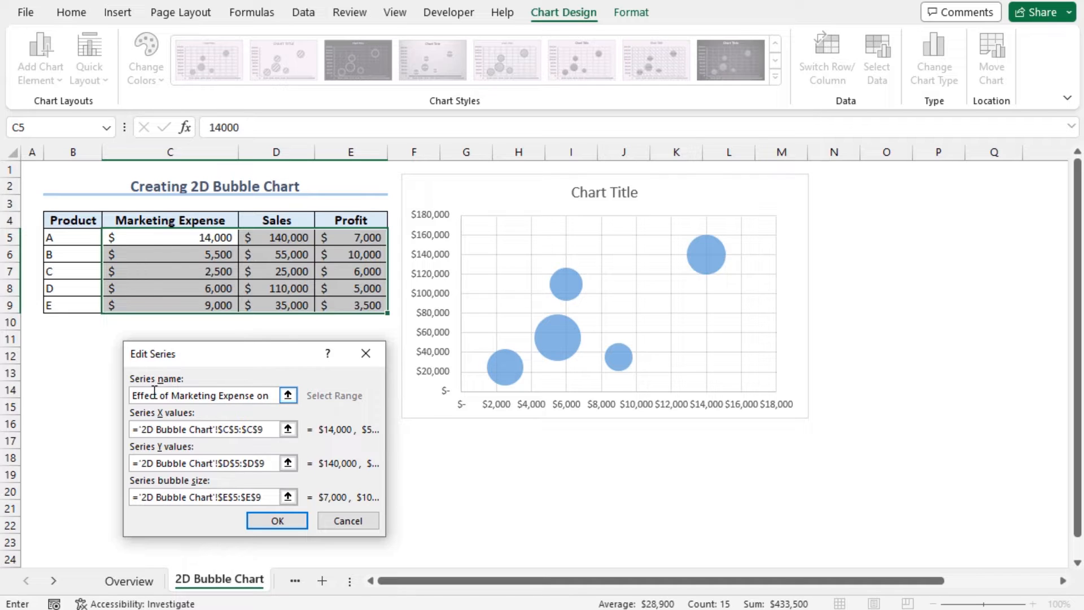
{"action": "type", "text": "Sales and Profit"}
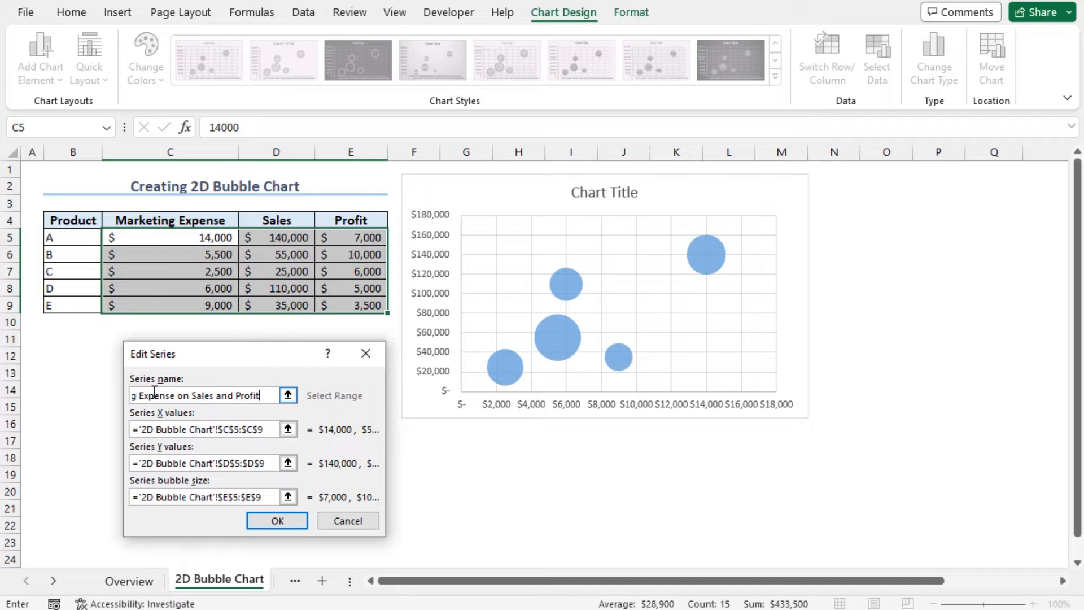
{"action": "left_click", "coordinate": [271, 521]}
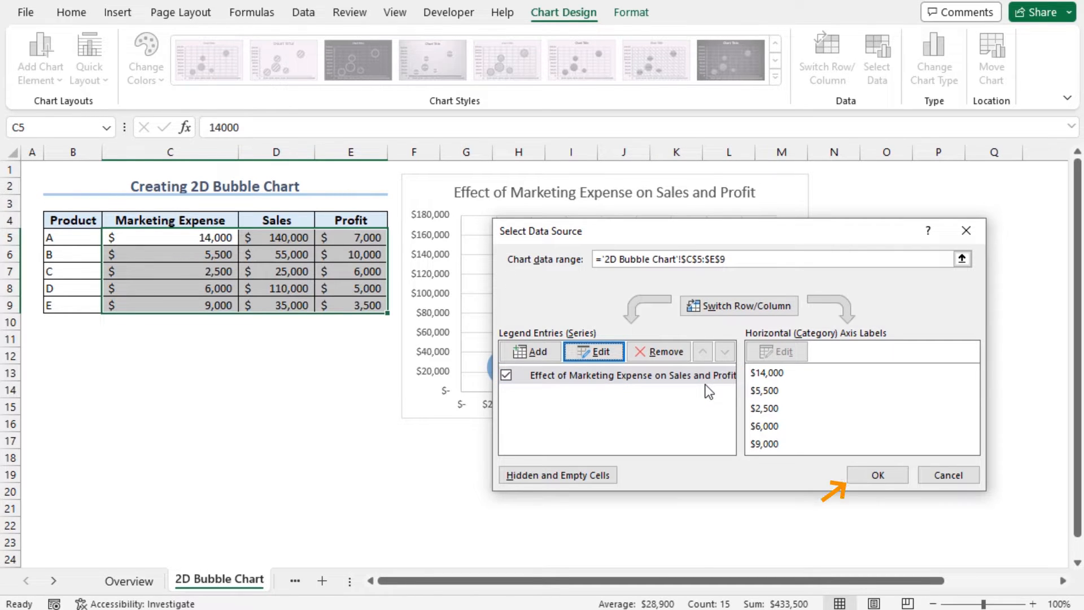
{"action": "left_click", "coordinate": [865, 474]}
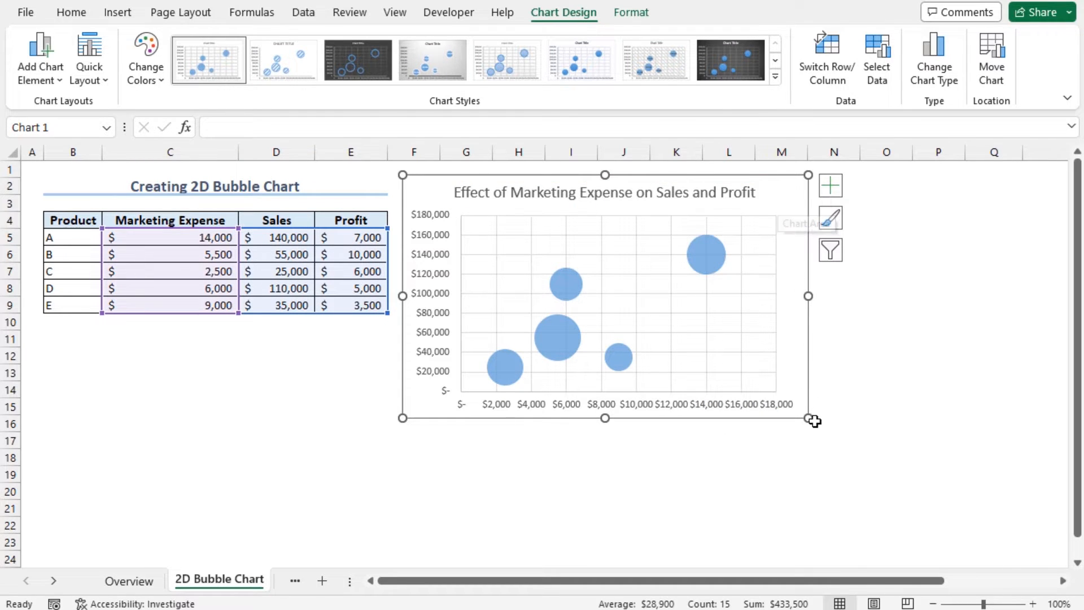
- Enlarge the chart and turn on Axis Titles and Data Labels in Chart Elements
{"action": "left_click_drag", "start_coordinate": [809, 417], "coordinate": [915, 487]}
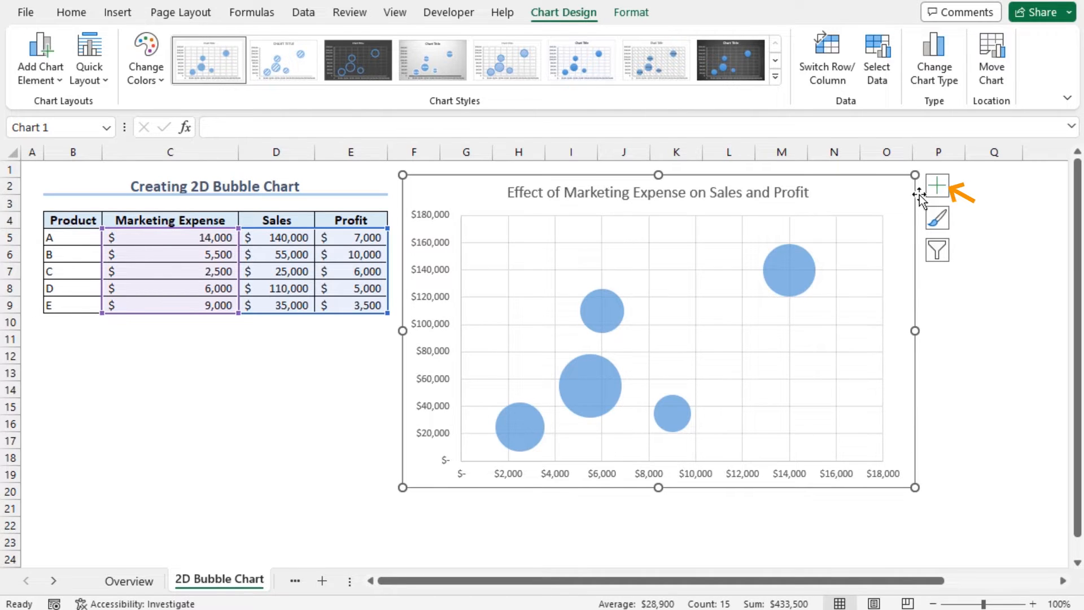
{"action": "left_click", "coordinate": [936, 187]}
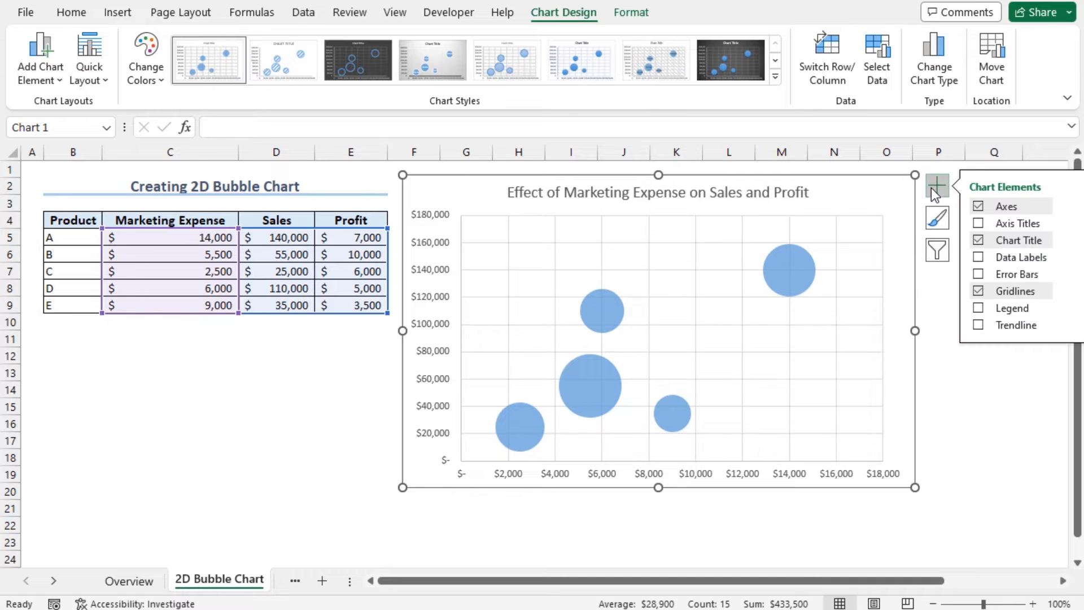
{"action": "left_click", "coordinate": [979, 223]}
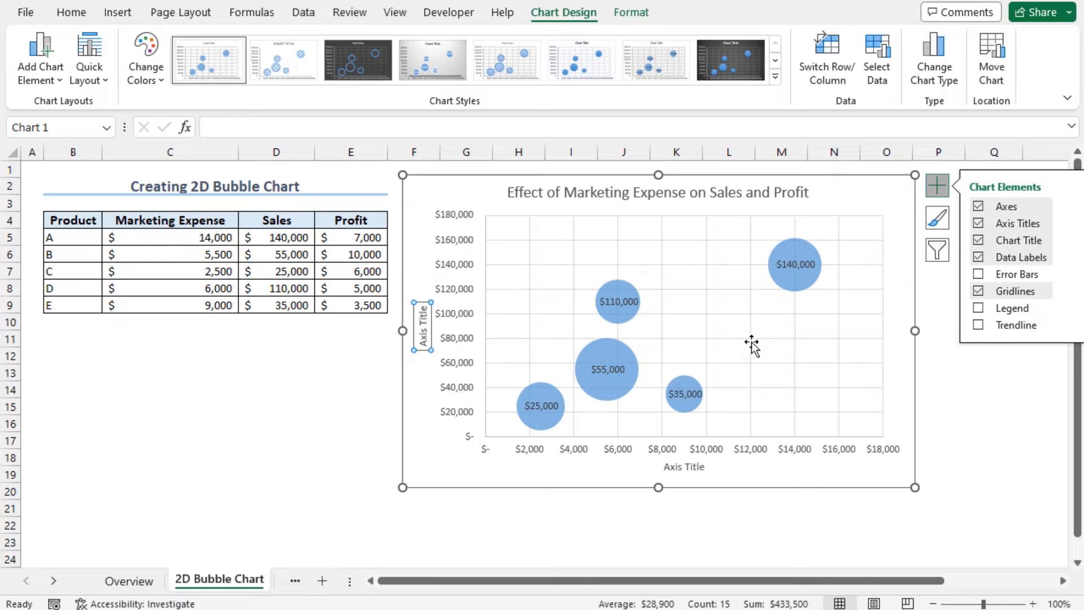
{"action": "left_click", "coordinate": [782, 302]}
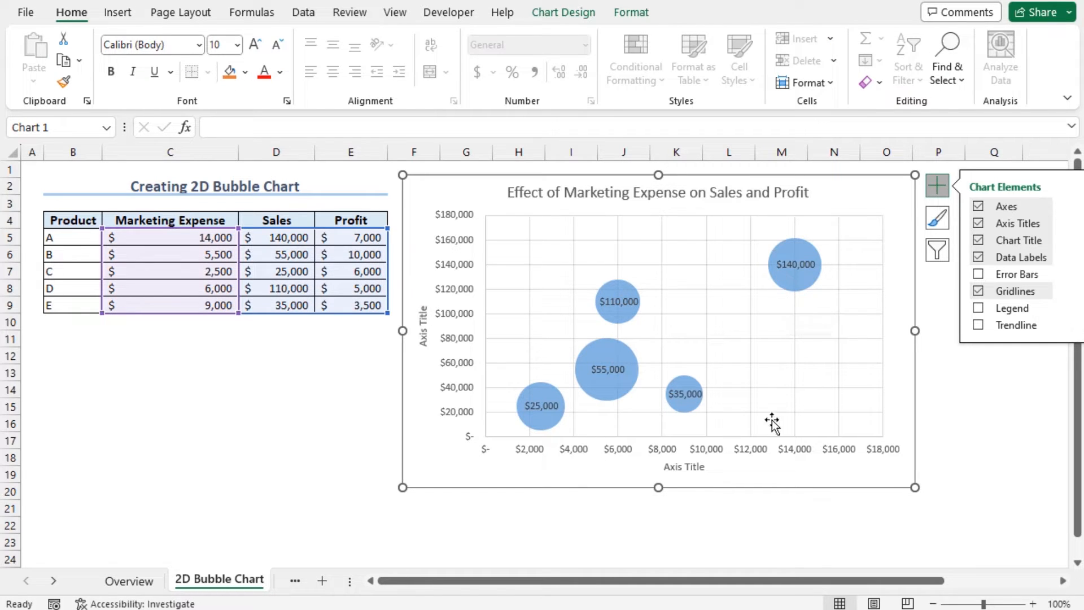
{"action": "left_click", "coordinate": [354, 240]}
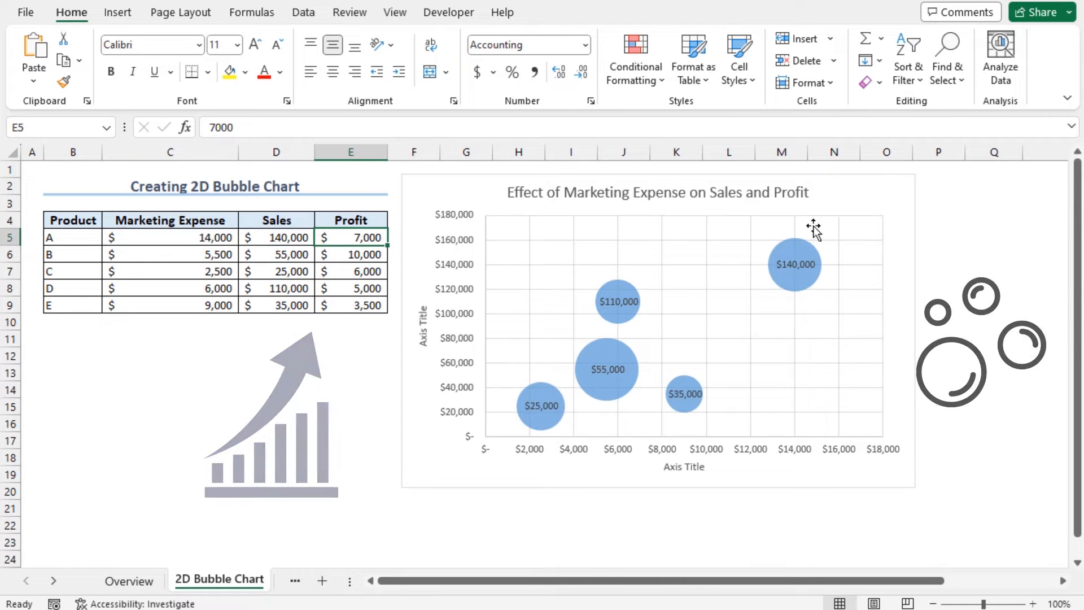
{"action": "left_click", "coordinate": [365, 254]}
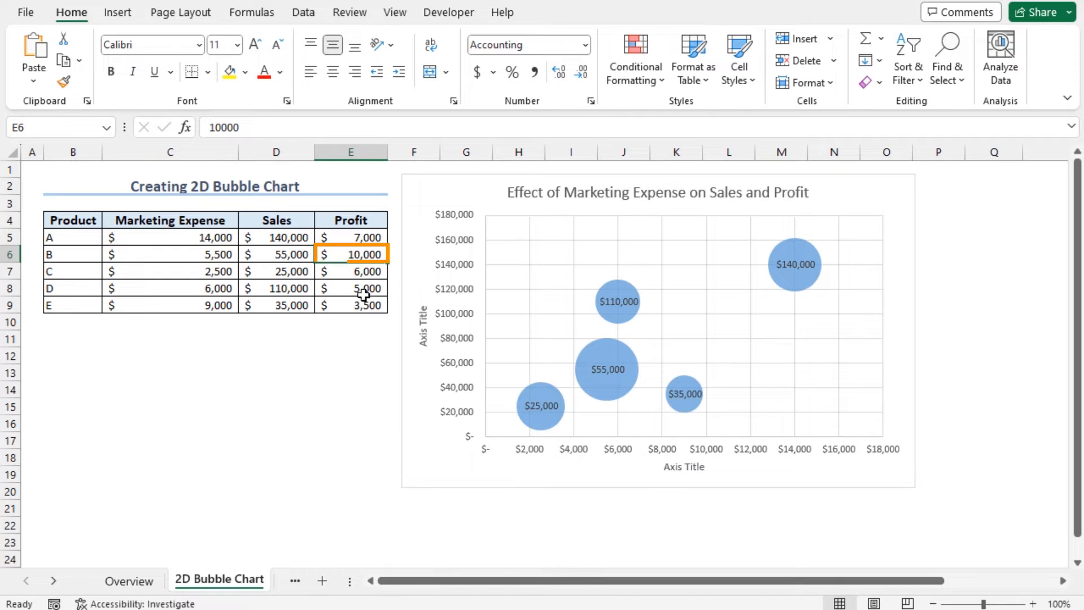
{"action": "left_click", "coordinate": [277, 255]}
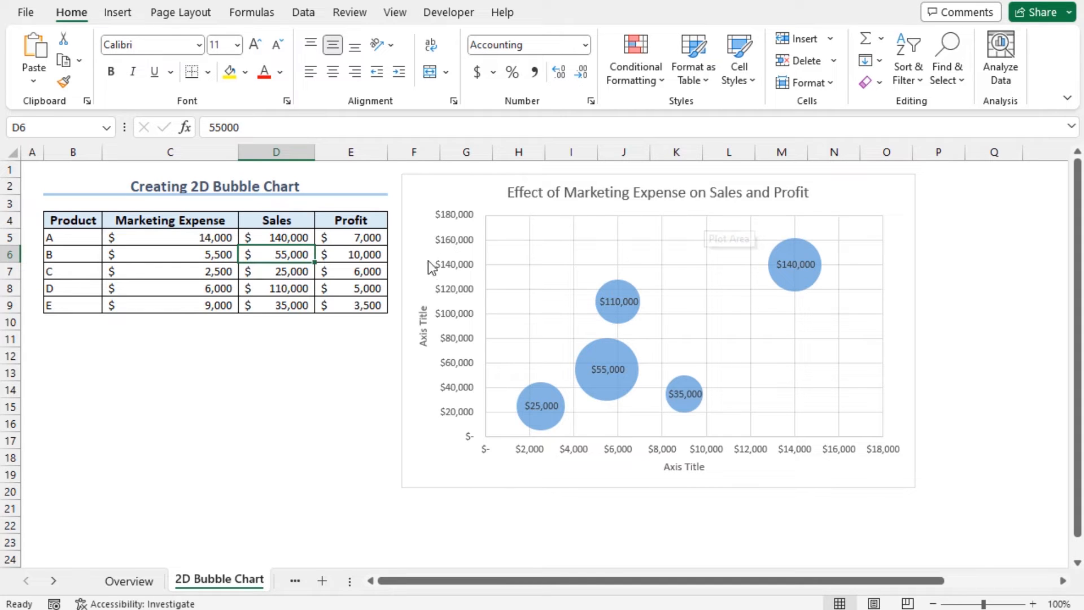
{"action": "left_click", "coordinate": [373, 306]}
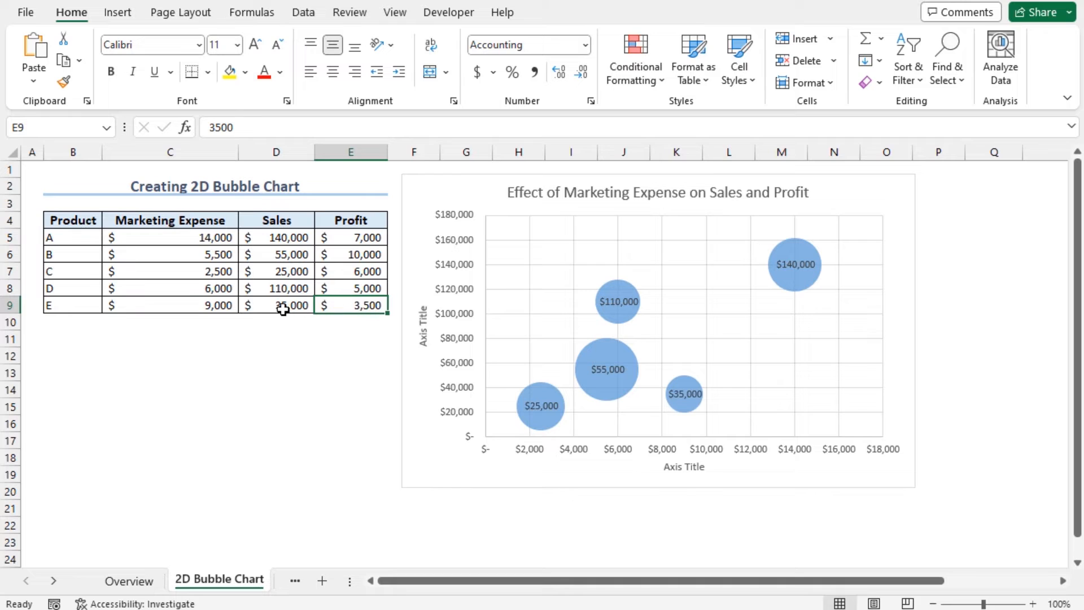
{"action": "left_click", "coordinate": [265, 308]}
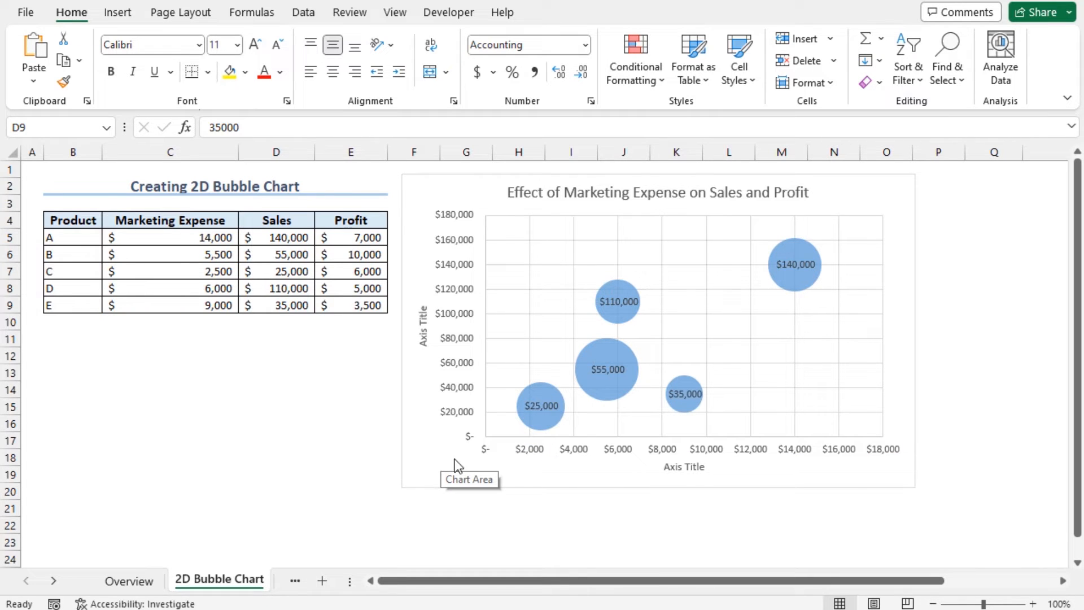
- Rename the horizontal axis title to Marketing Expense and the vertical axis title to Sales
{"action": "left_click", "coordinate": [686, 467]}
{"action": "triple_click", "coordinate": [686, 467]}
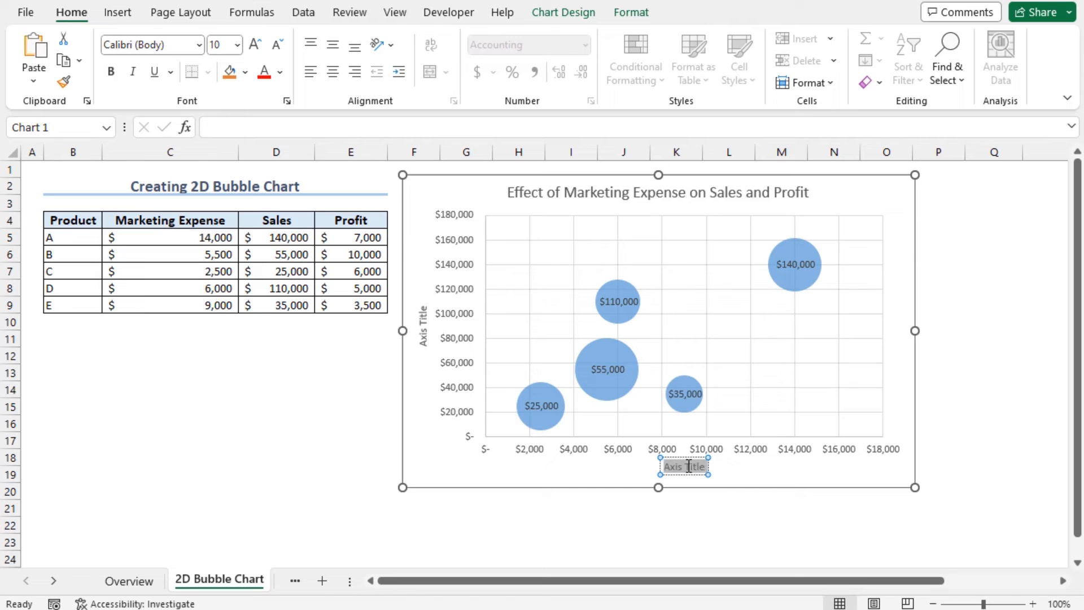
{"action": "type", "text": "Marketing "}
{"action": "type", "text": "Expense"}
{"action": "left_click", "coordinate": [688, 423]}
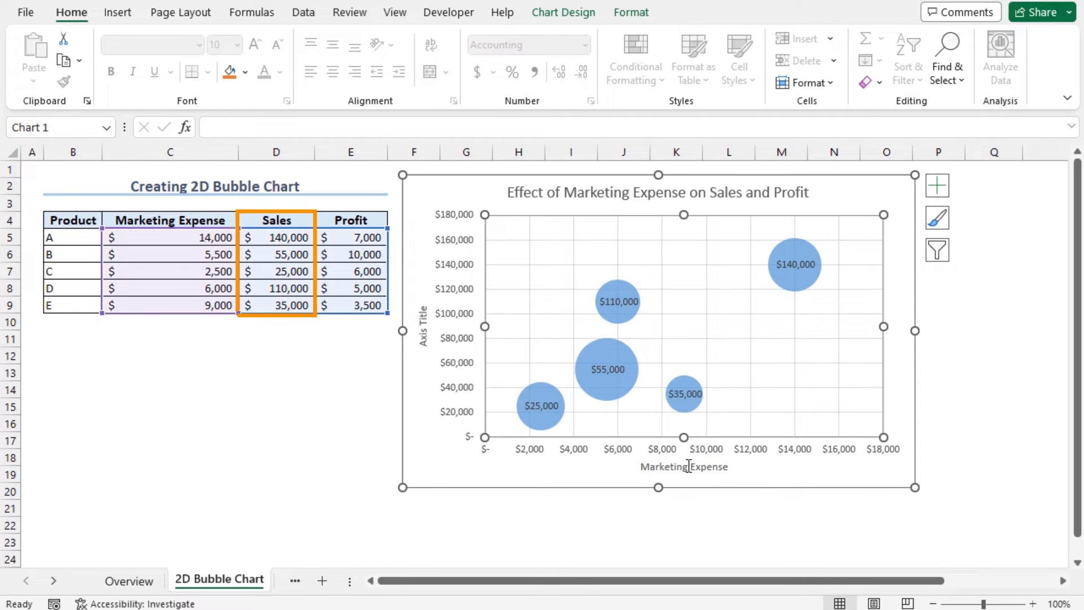
{"action": "left_click", "coordinate": [422, 326]}
{"action": "triple_click", "coordinate": [422, 327]}
{"action": "key", "text": "Delete"}
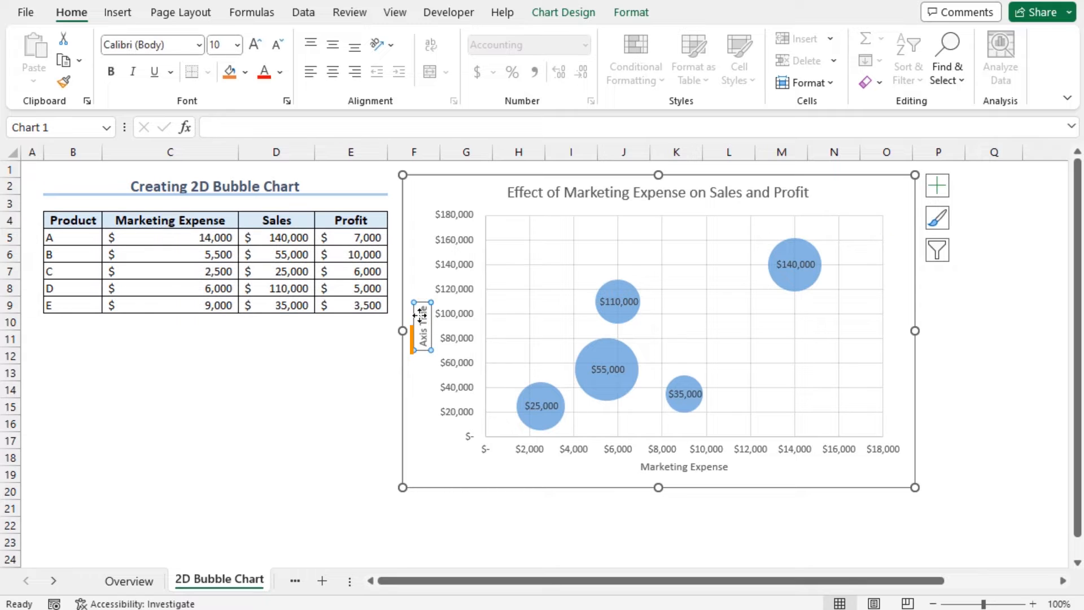
{"action": "type", "text": "S"}
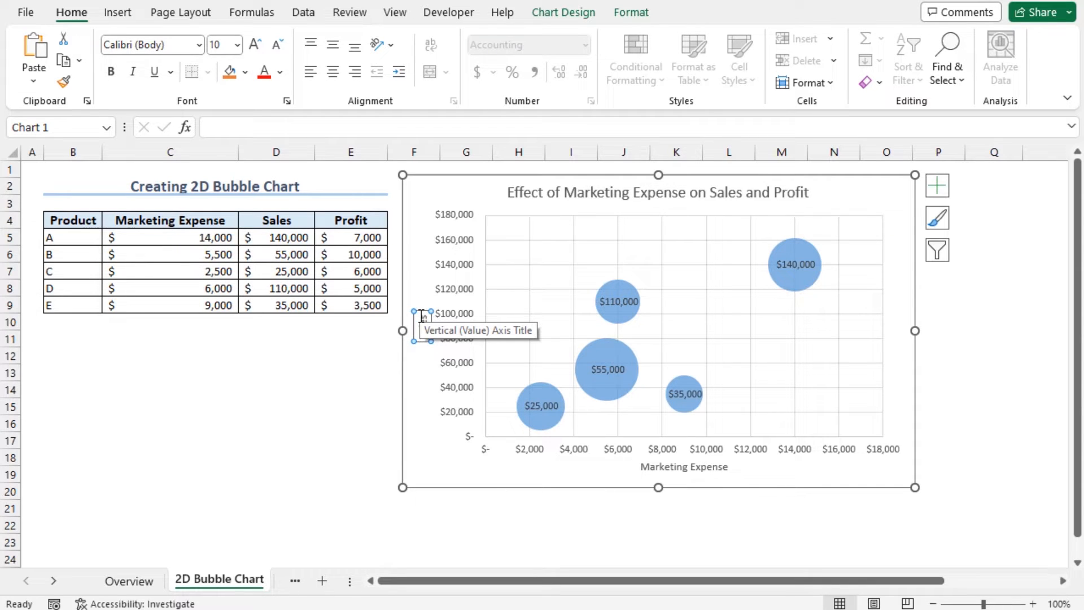
{"action": "type", "text": "ales"}
{"action": "left_click", "coordinate": [431, 365]}
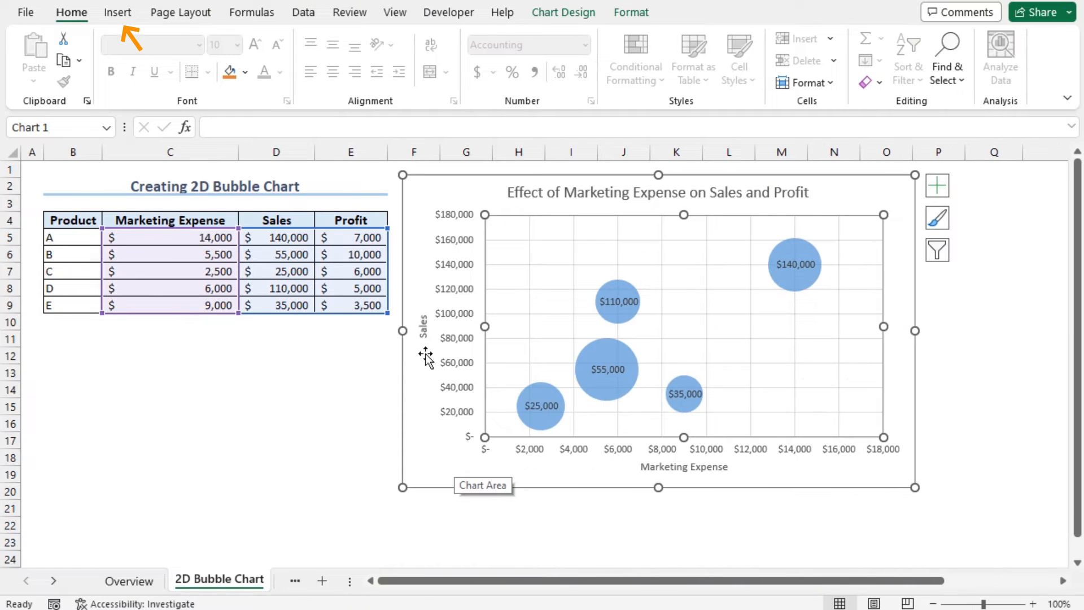
- Switch the chart to the 3-D Bubble variant from the Scatter/Bubble gallery
{"action": "left_click", "coordinate": [118, 13]}
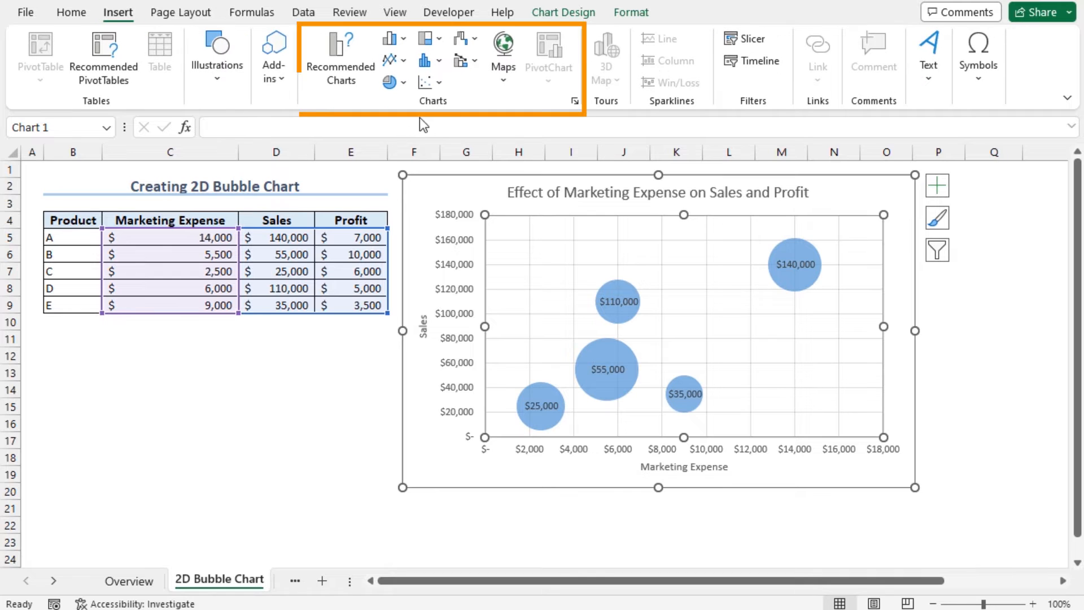
{"action": "left_click", "coordinate": [435, 85]}
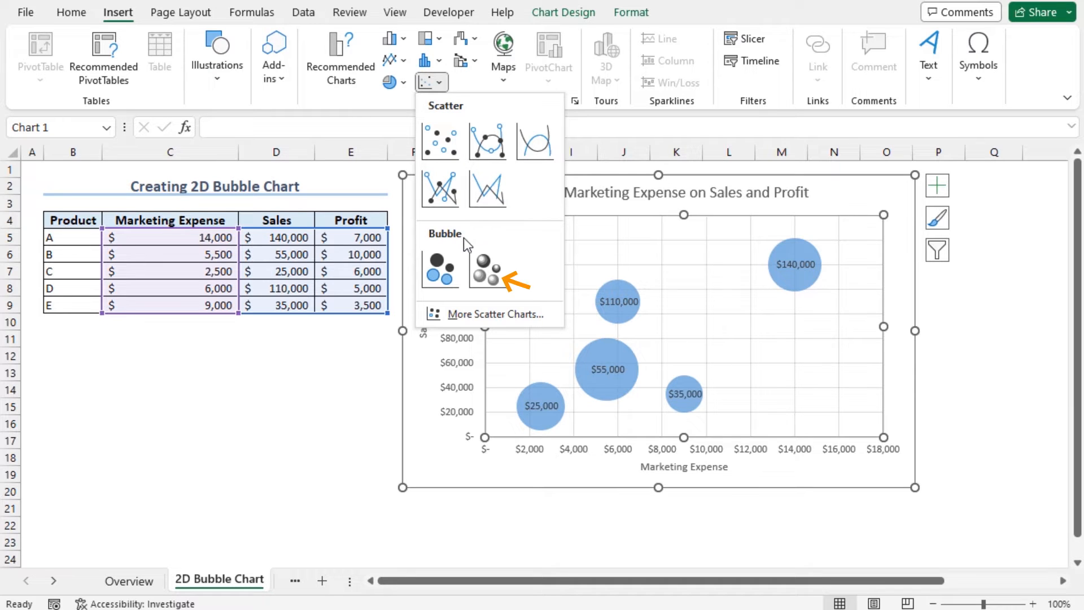
{"action": "left_click", "coordinate": [488, 264]}
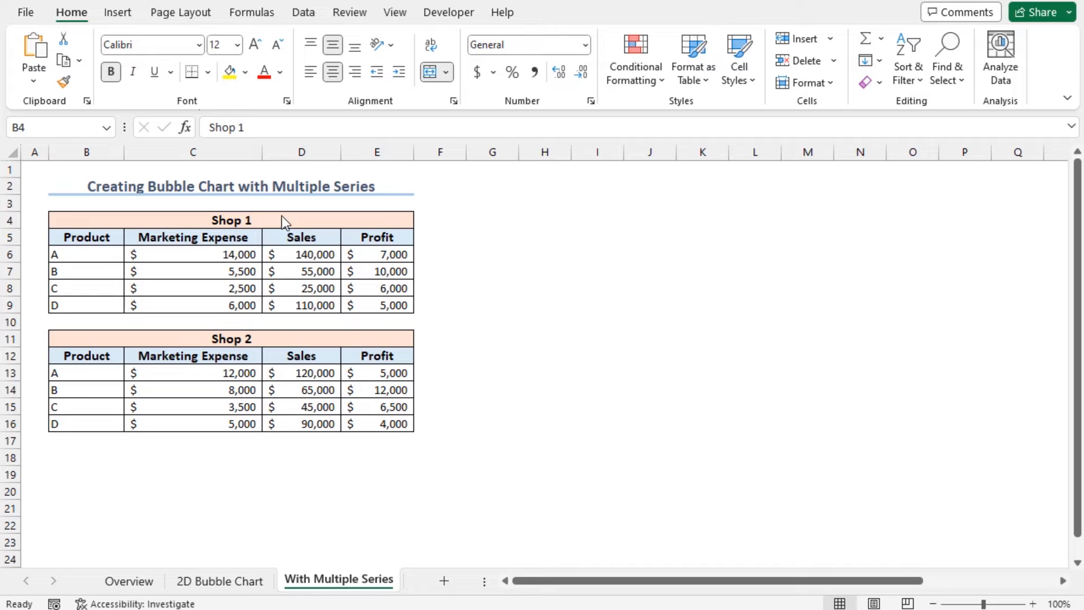
- Insert a blank bubble chart from an empty cell and move it right of the Shop 1 and Shop 2 tables
{"action": "left_click", "coordinate": [245, 339]}
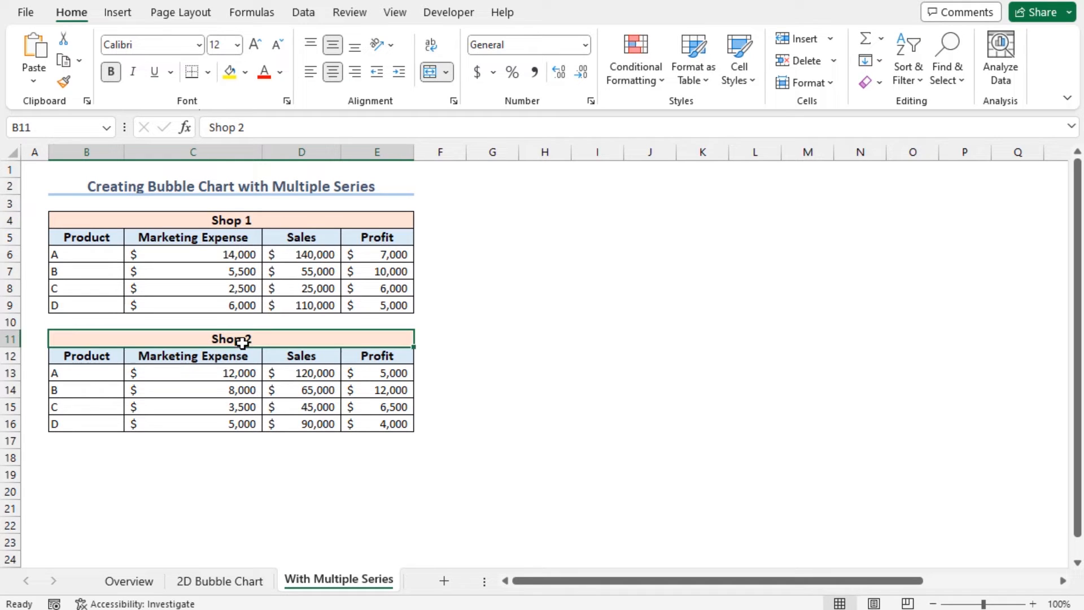
{"action": "left_click", "coordinate": [29, 172]}
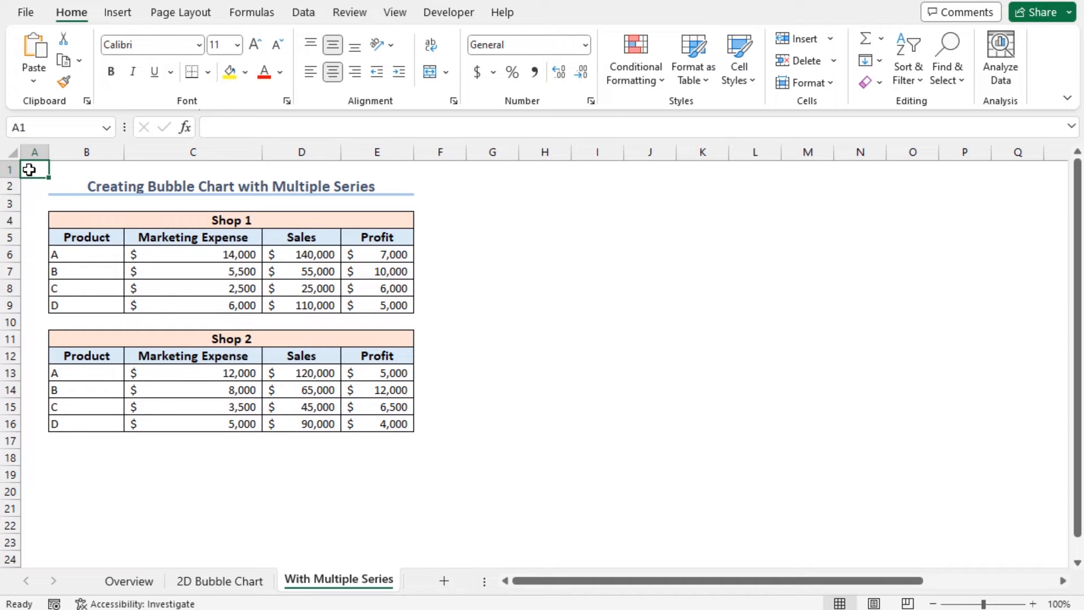
{"action": "left_click", "coordinate": [118, 12]}
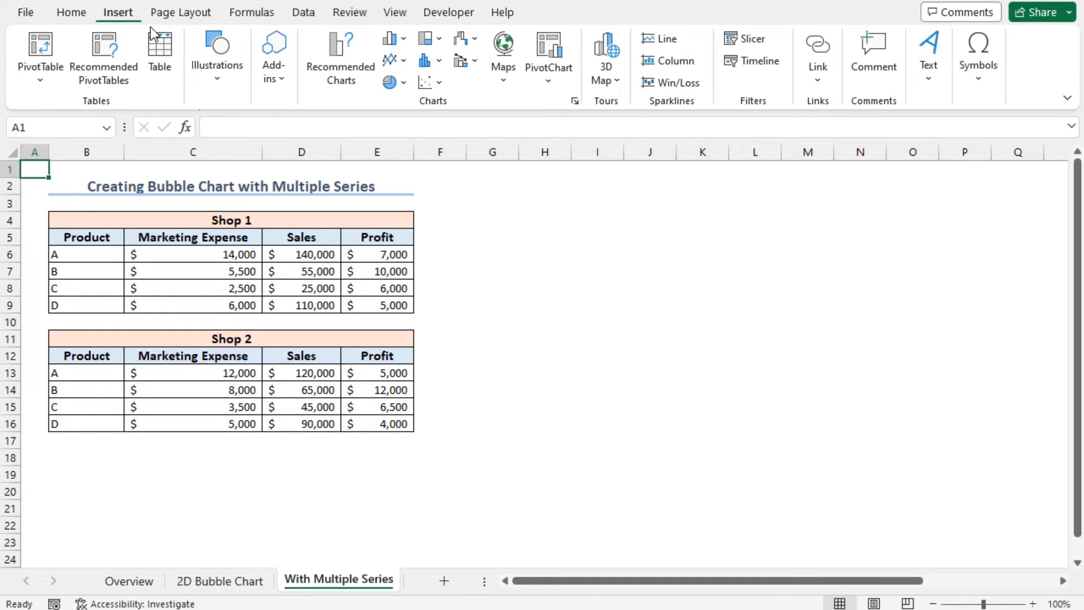
{"action": "left_click", "coordinate": [433, 83]}
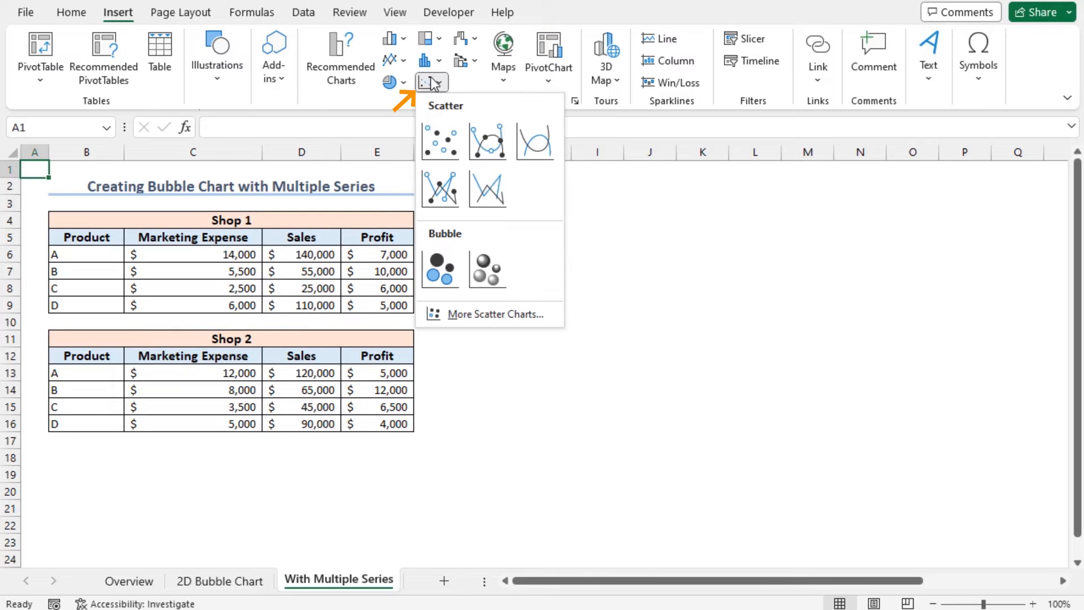
{"action": "left_click", "coordinate": [442, 267]}
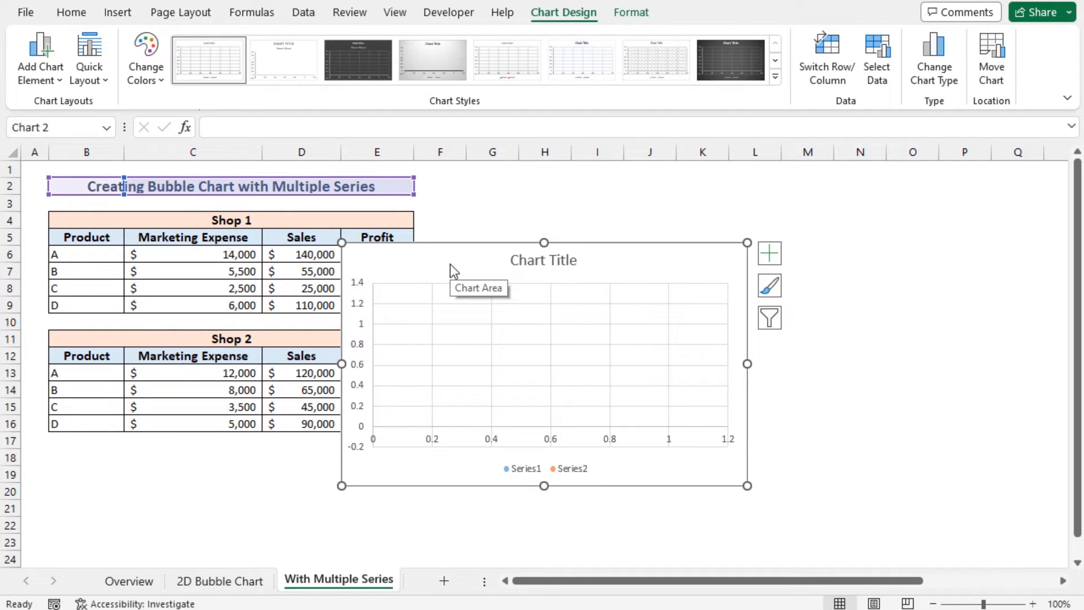
{"action": "left_click_drag", "start_coordinate": [450, 263], "coordinate": [543, 201]}
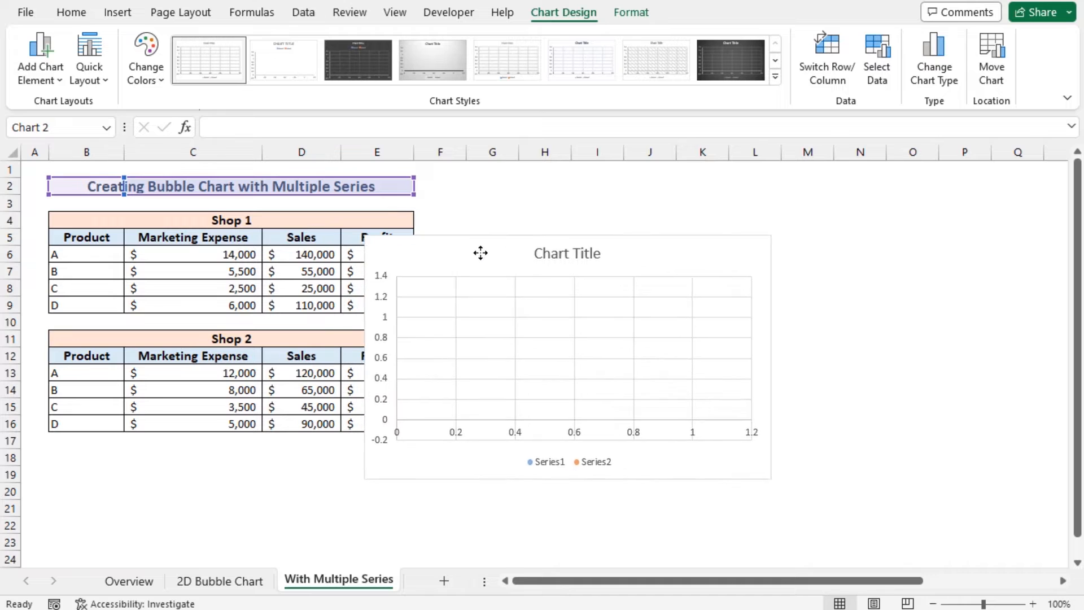
- Bring up the Select Data Source dialog for the new chart listing Series1 and Series2
{"action": "right_click", "coordinate": [543, 202]}
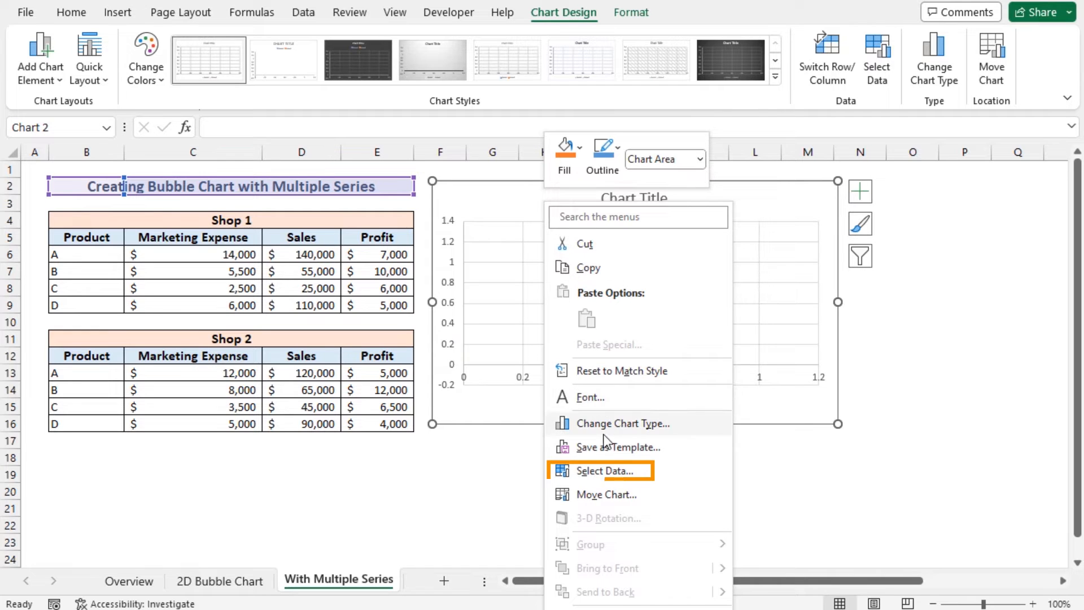
{"action": "left_click", "coordinate": [603, 471]}
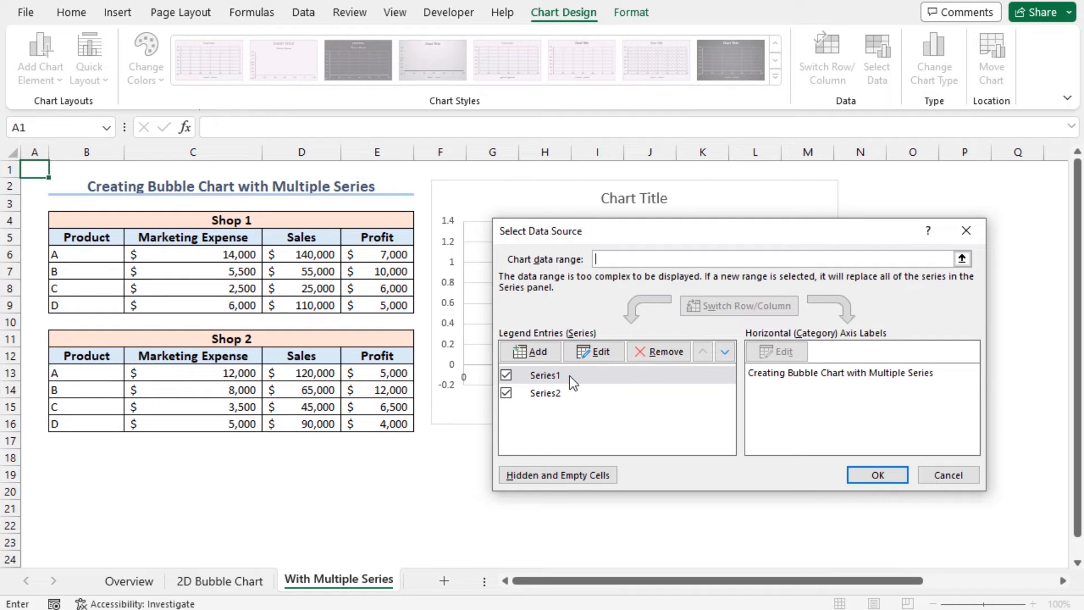
- Edit Series1, naming it from the Shop 1 heading B4 with Marketing Expense C6:C9 as X values
{"action": "left_click", "coordinate": [582, 349]}
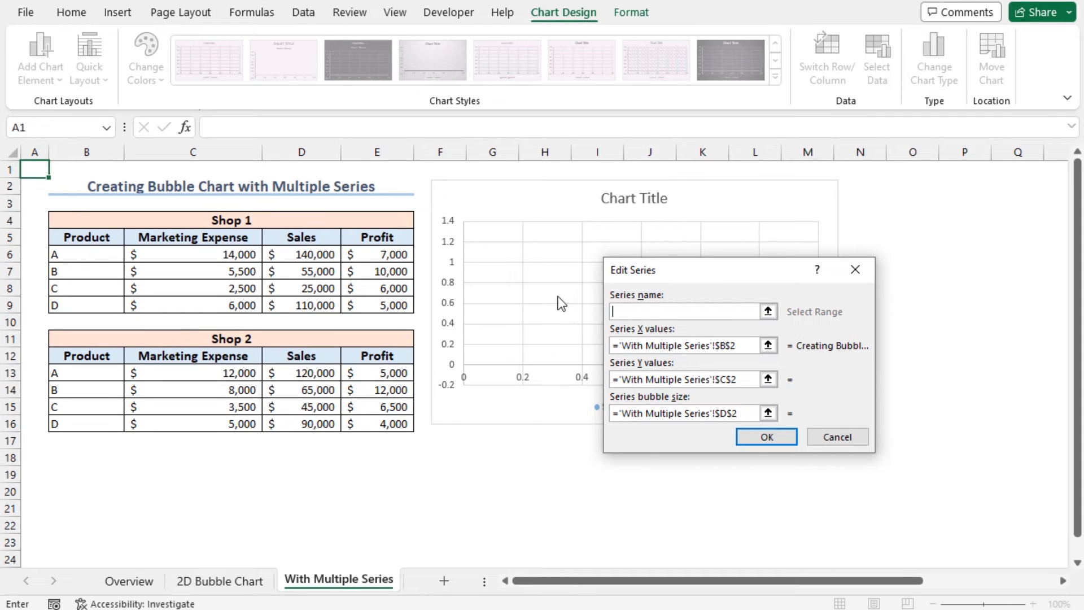
{"action": "left_click", "coordinate": [339, 222]}
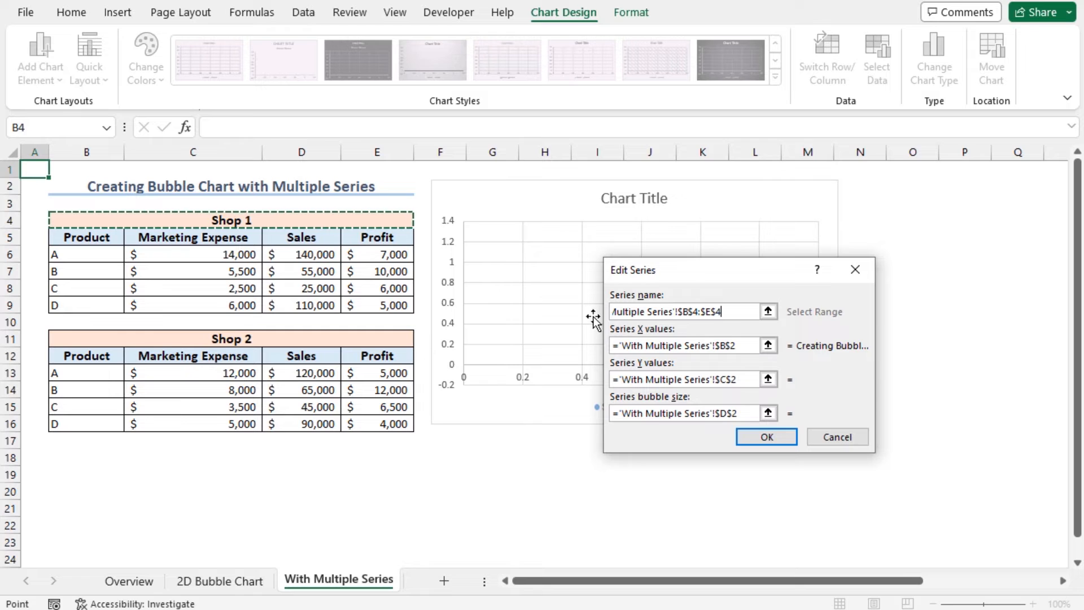
{"action": "left_click", "coordinate": [703, 345]}
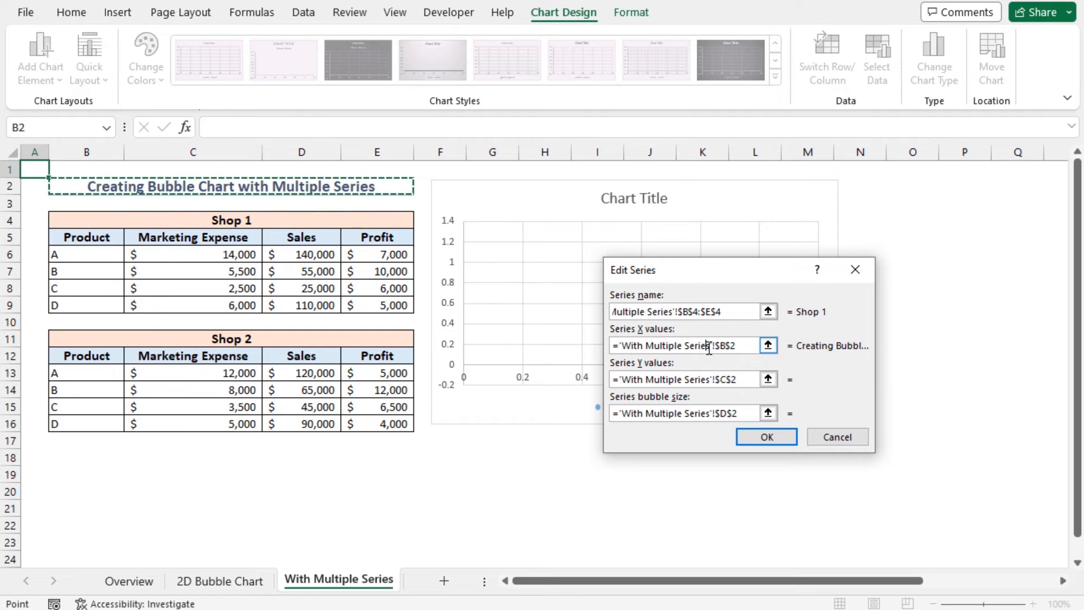
{"action": "left_click_drag", "start_coordinate": [614, 345], "coordinate": [761, 348]}
{"action": "key", "text": "Delete"}
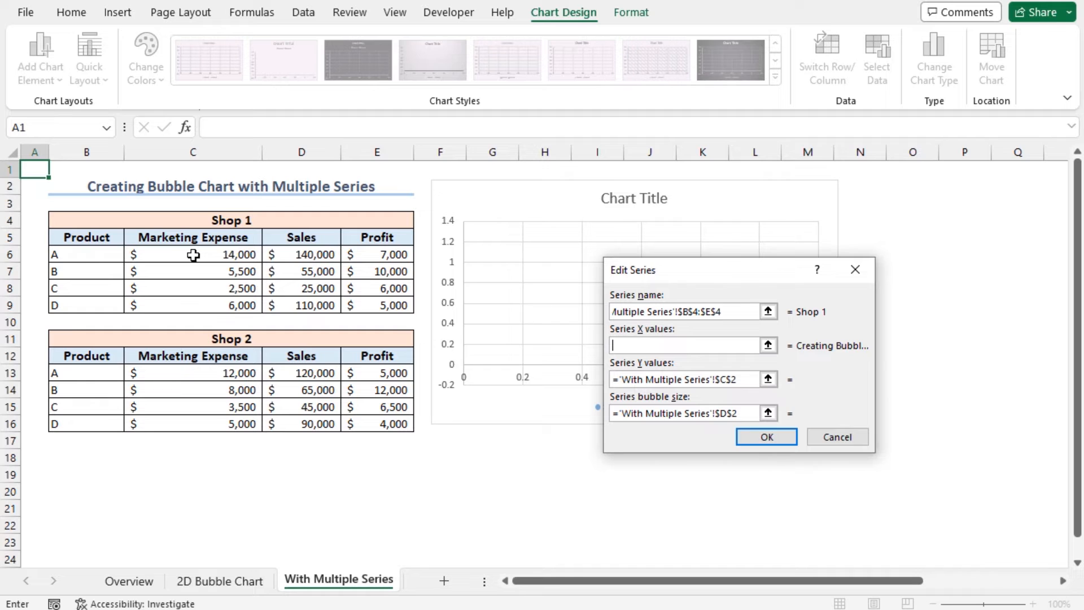
{"action": "left_click_drag", "start_coordinate": [193, 255], "coordinate": [201, 306]}
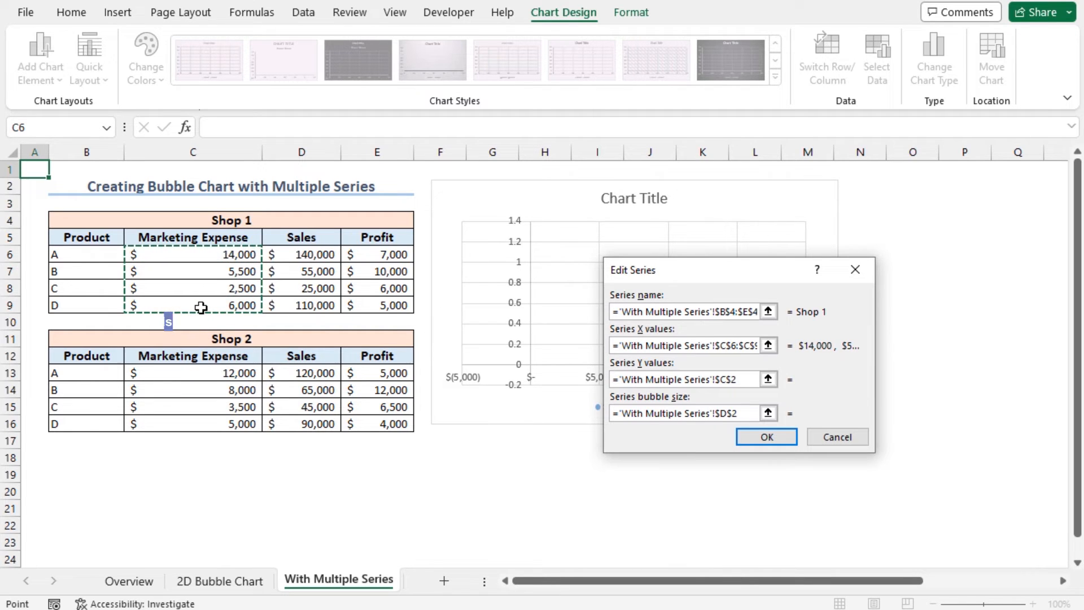
- Set Sales D6:D9 as Y values and Profit E6:E9 as bubble sizes, then confirm the Shop 1 series
{"action": "left_click", "coordinate": [662, 378]}
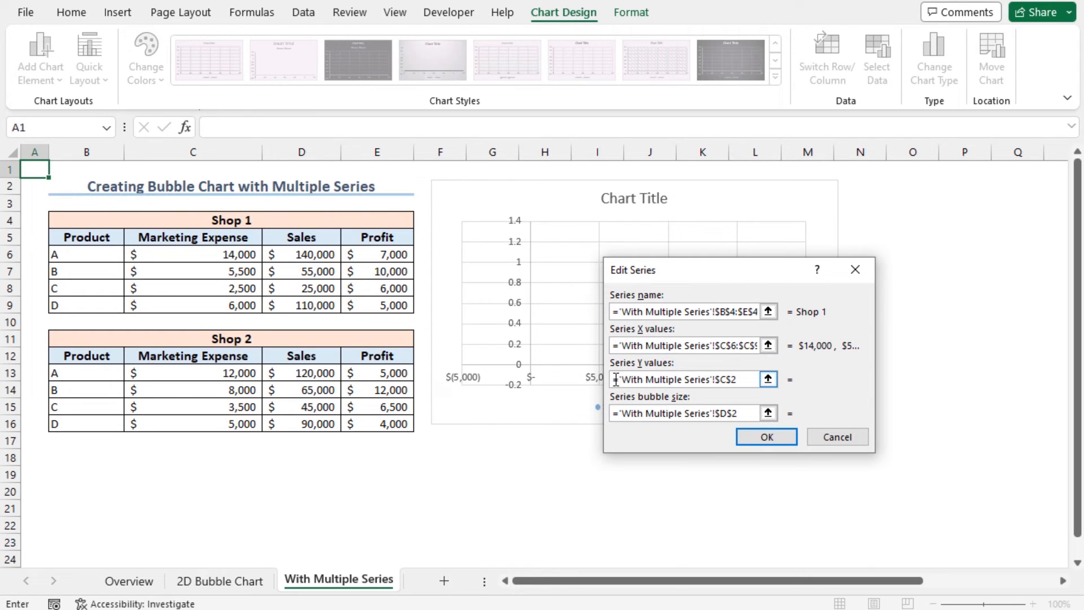
{"action": "left_click_drag", "start_coordinate": [738, 378], "coordinate": [613, 379]}
{"action": "key", "text": "Delete"}
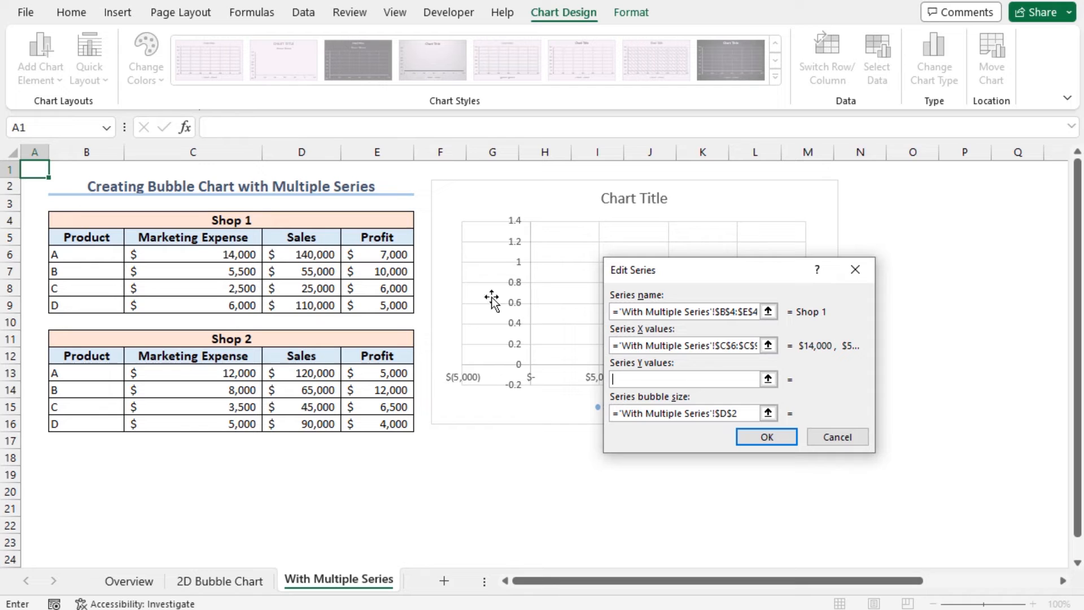
{"action": "left_click_drag", "start_coordinate": [311, 255], "coordinate": [318, 305]}
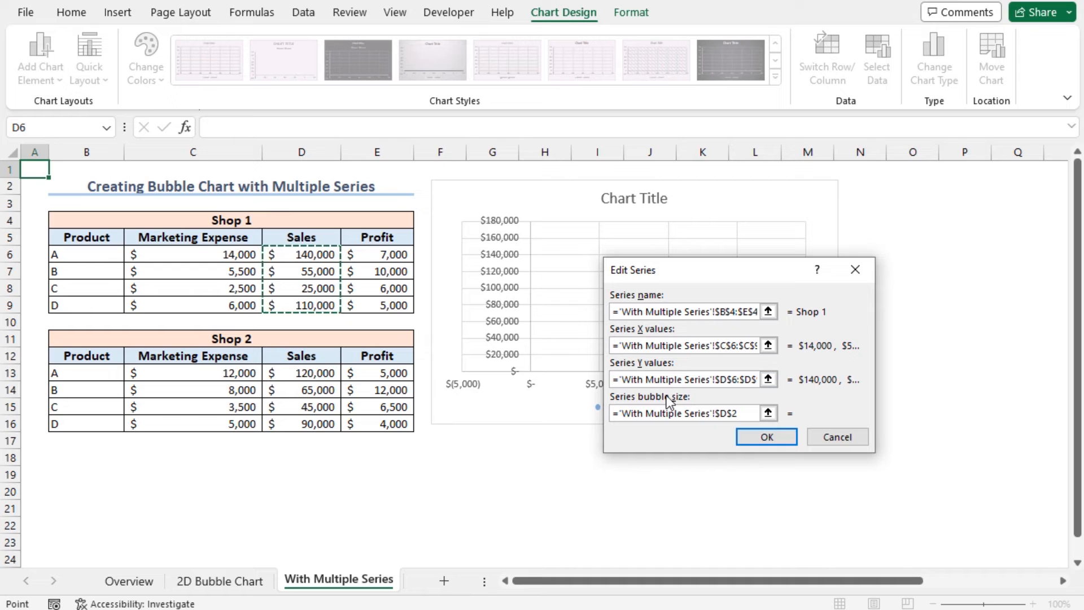
{"action": "left_click", "coordinate": [661, 414]}
{"action": "left_click_drag", "start_coordinate": [615, 414], "coordinate": [744, 413]}
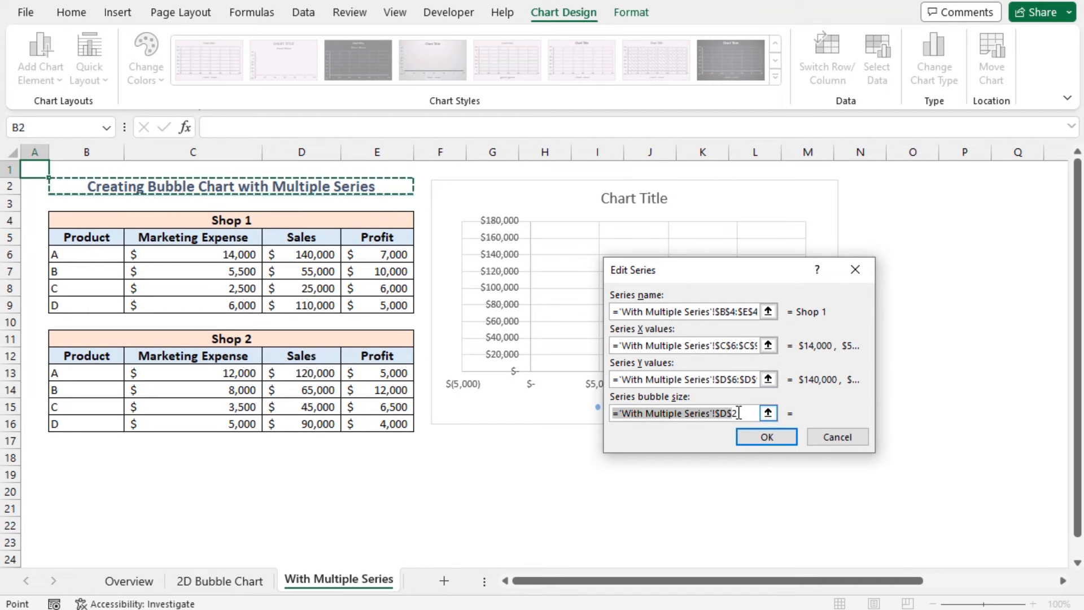
{"action": "key", "text": "Delete"}
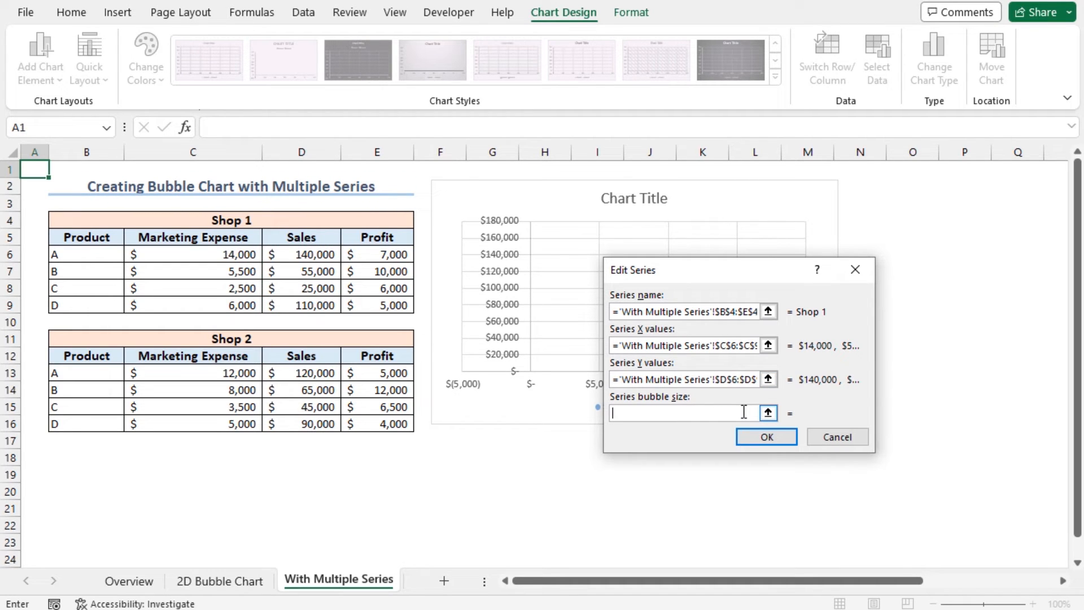
{"action": "left_click_drag", "start_coordinate": [376, 255], "coordinate": [375, 305]}
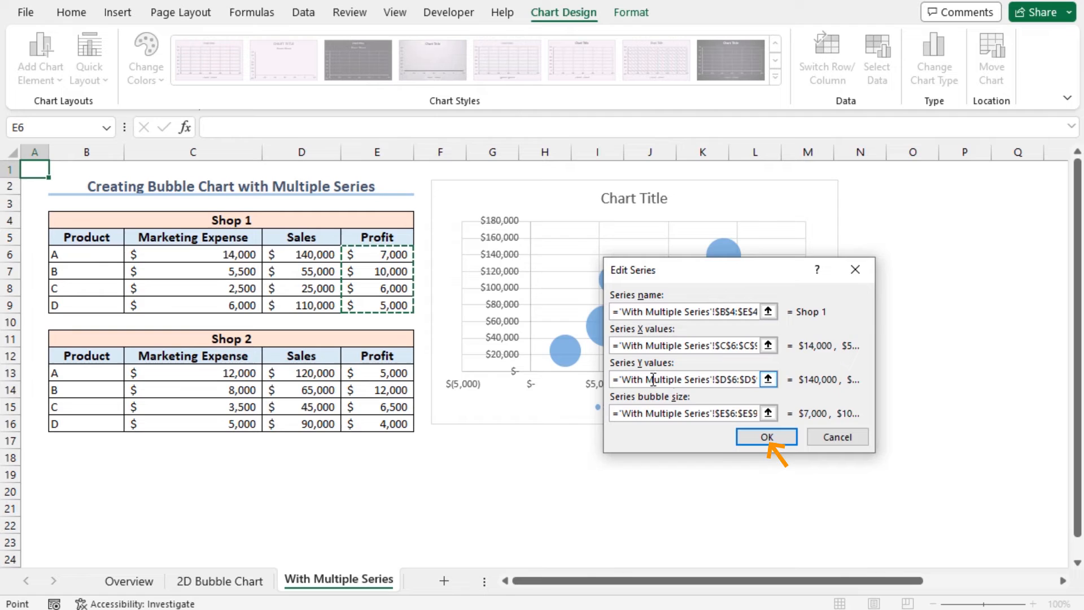
{"action": "left_click", "coordinate": [766, 437]}
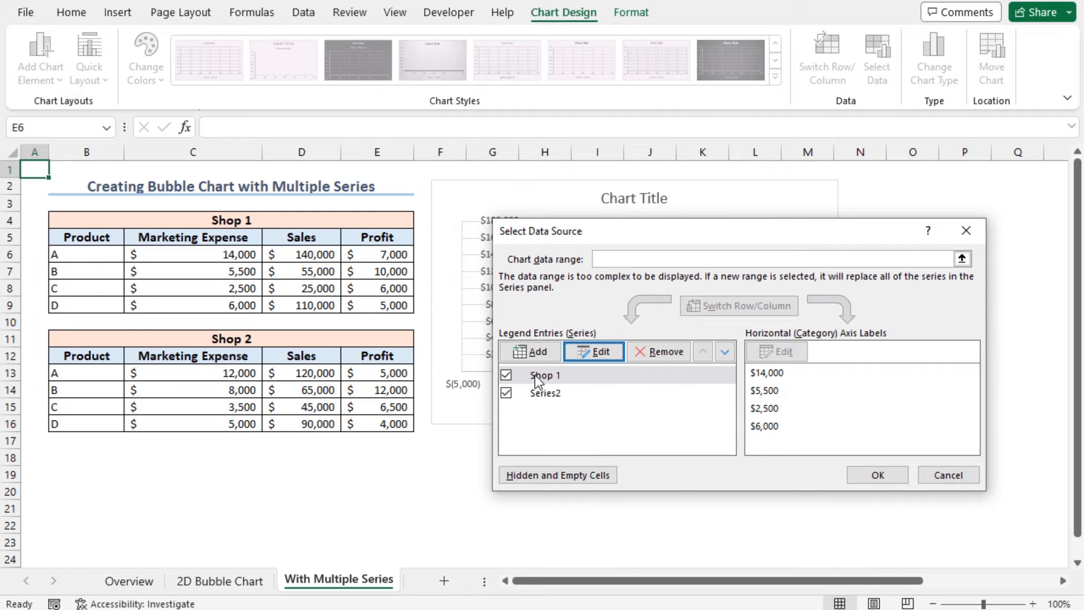
- Edit Series2, naming it from the Shop 2 heading with Marketing Expense C13:C16 as X values
{"action": "left_click", "coordinate": [572, 393]}
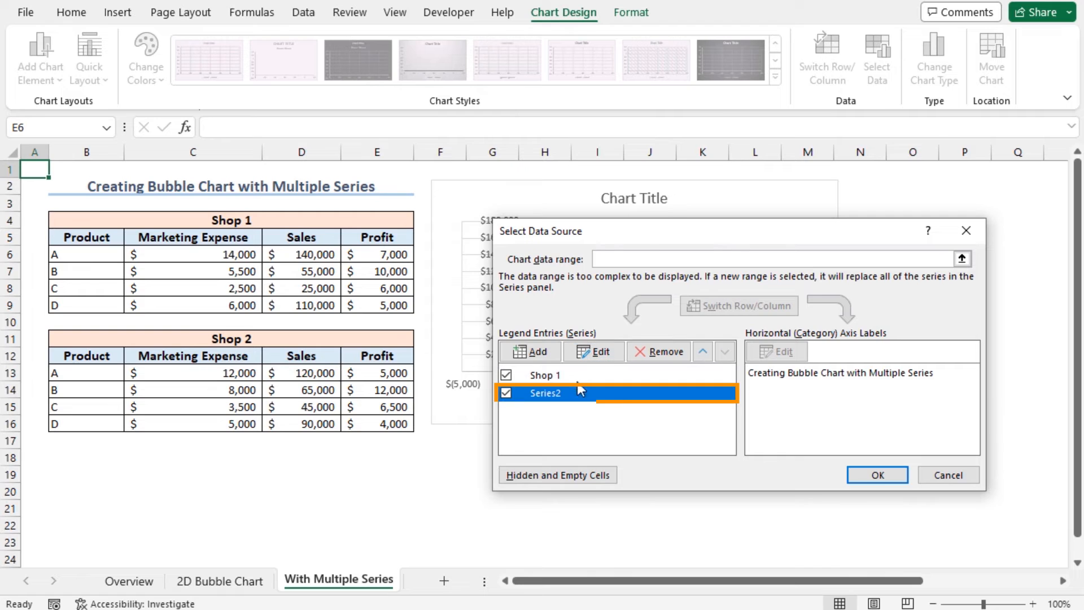
{"action": "left_click", "coordinate": [591, 354]}
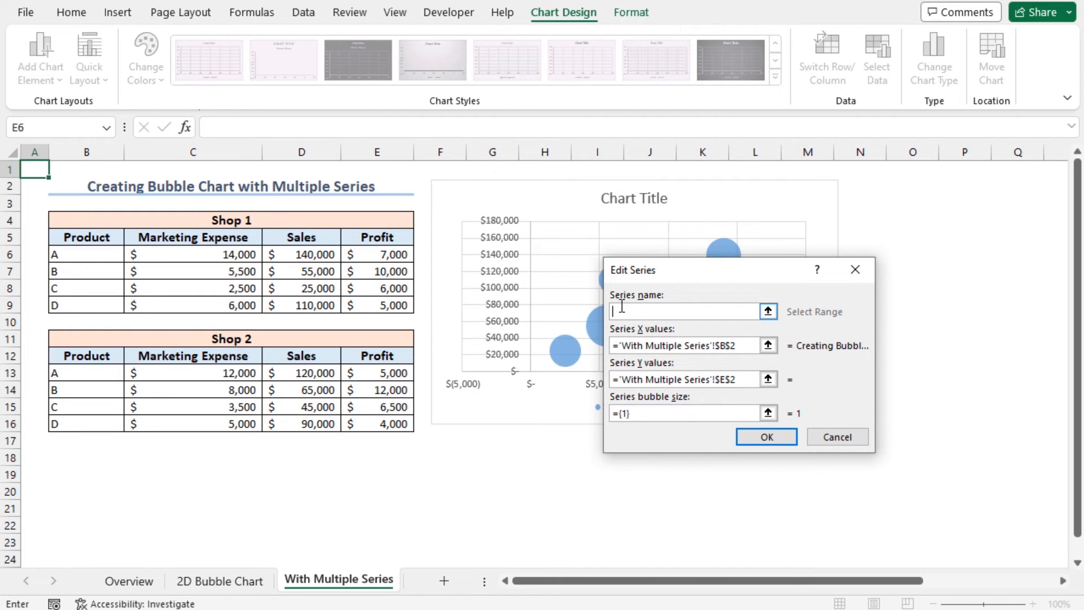
{"action": "left_click", "coordinate": [372, 338]}
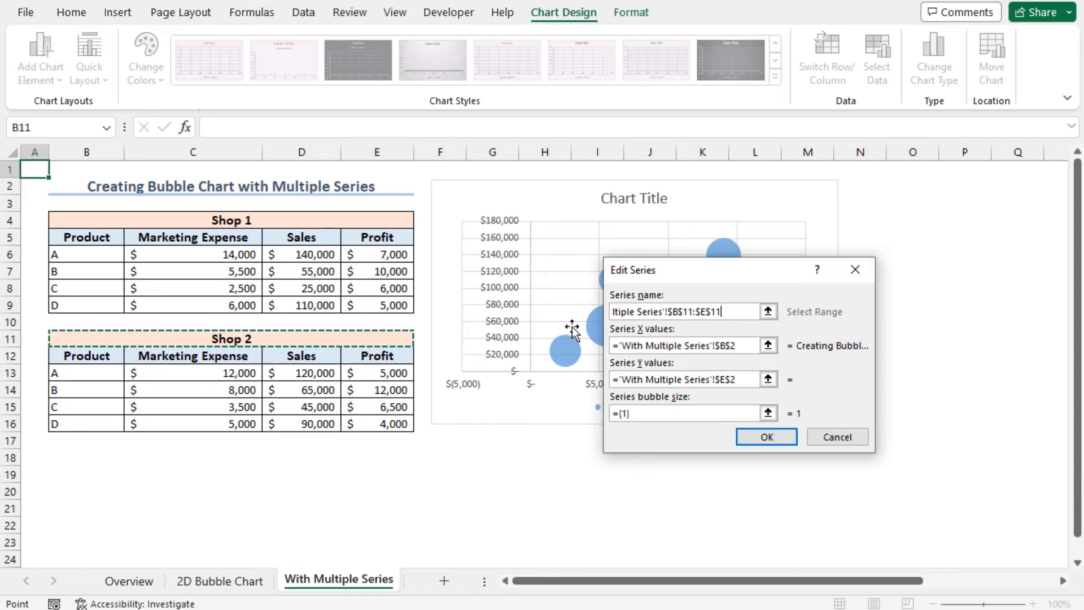
{"action": "left_click", "coordinate": [621, 345]}
{"action": "left_click_drag", "start_coordinate": [621, 344], "coordinate": [753, 345]}
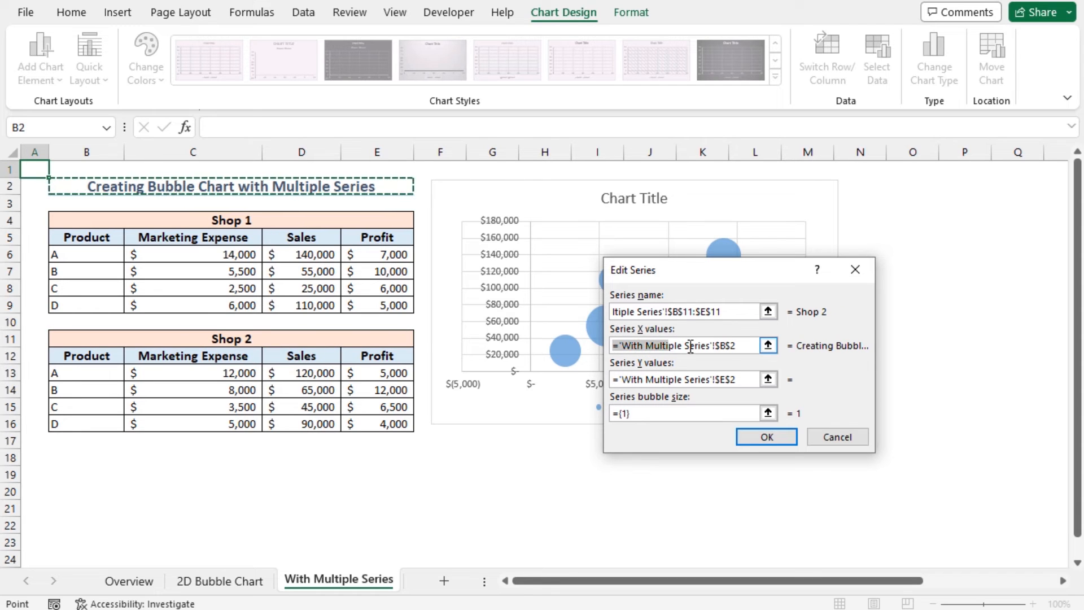
{"action": "key", "text": "Delete"}
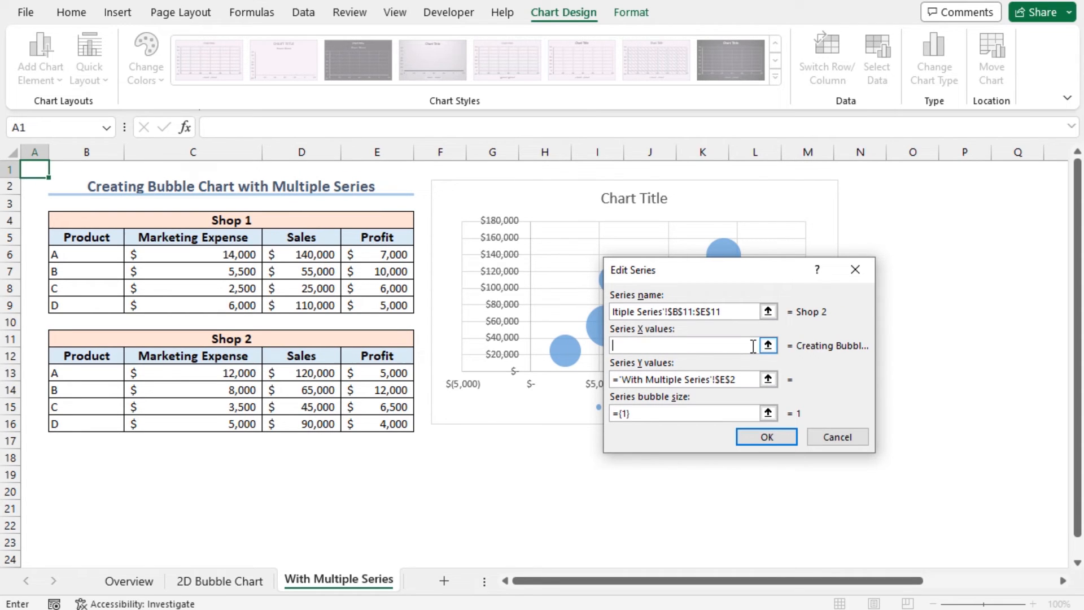
{"action": "left_click_drag", "start_coordinate": [208, 374], "coordinate": [211, 424]}
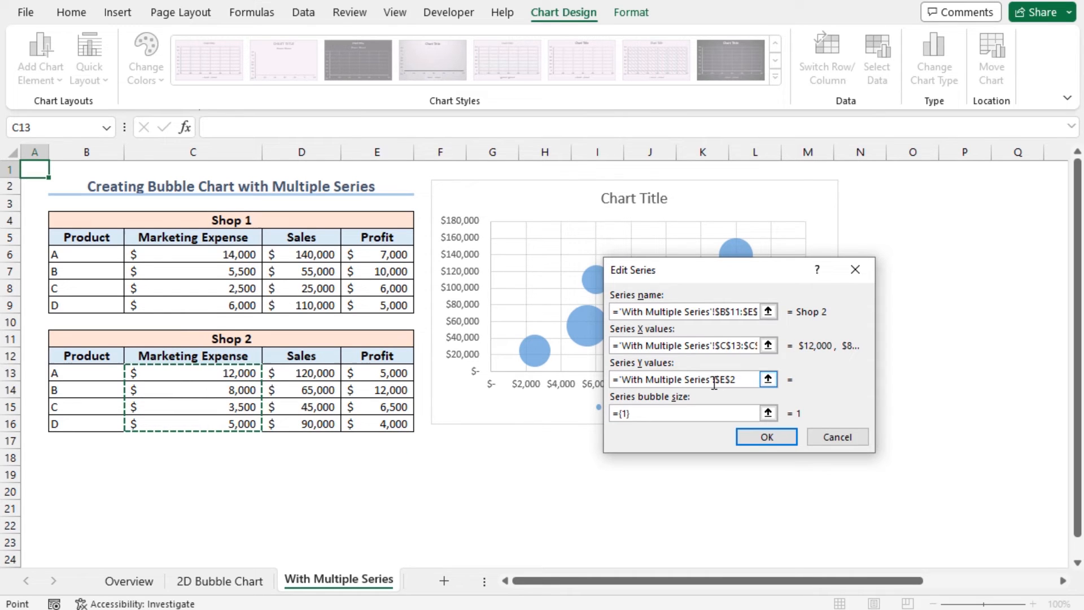
- Set Sales D13:D16 as Y values and Profit E13:E16 as bubble sizes, confirm Shop 2 and apply the data source
{"action": "left_click_drag", "start_coordinate": [736, 380], "coordinate": [612, 380]}
{"action": "key", "text": "Delete"}
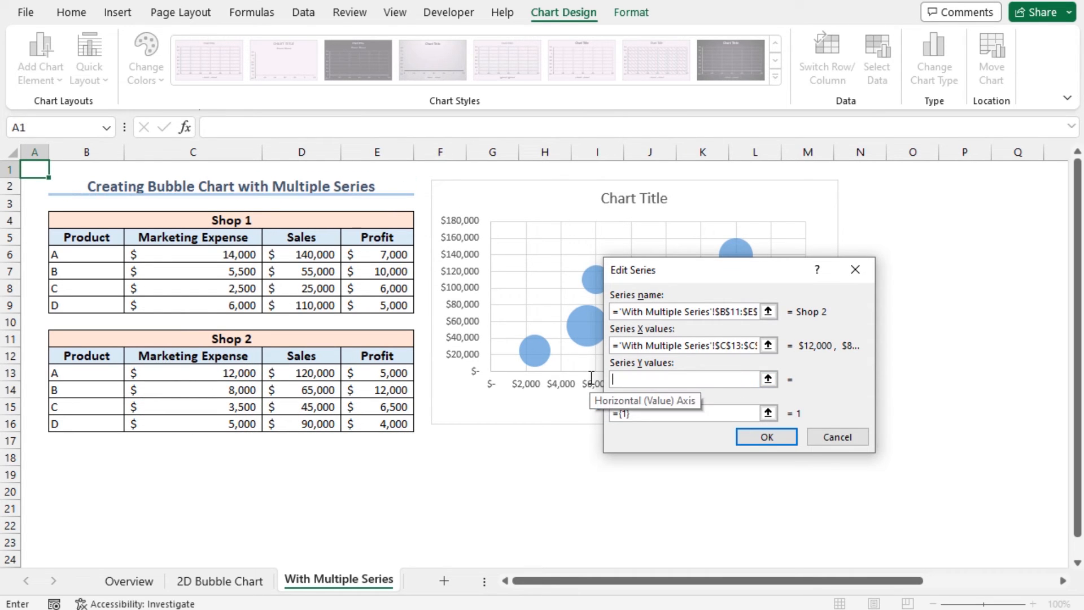
{"action": "left_click_drag", "start_coordinate": [330, 374], "coordinate": [328, 422]}
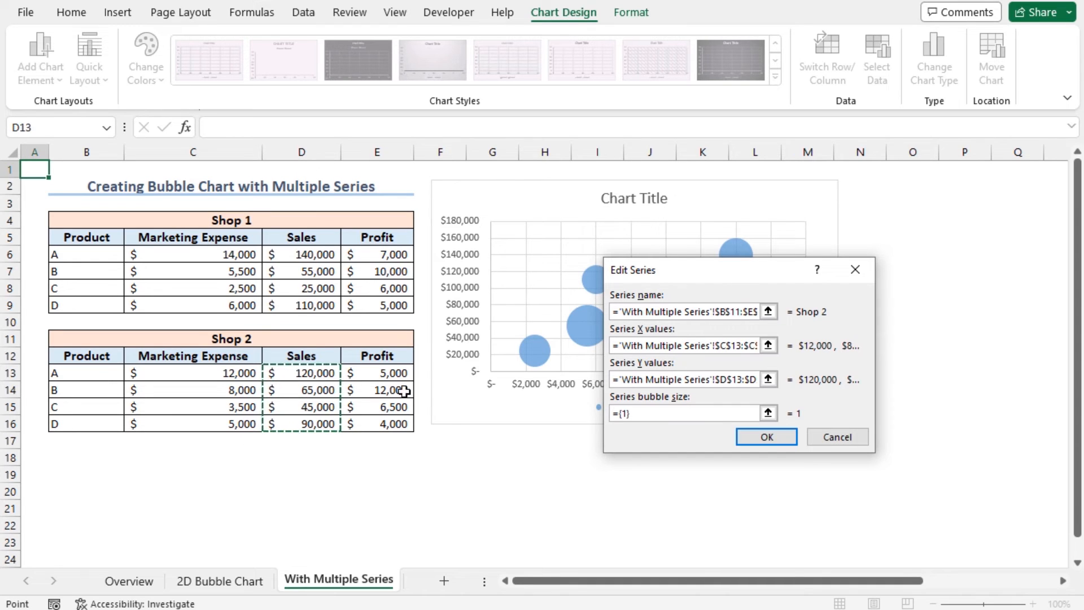
{"action": "left_click", "coordinate": [644, 413]}
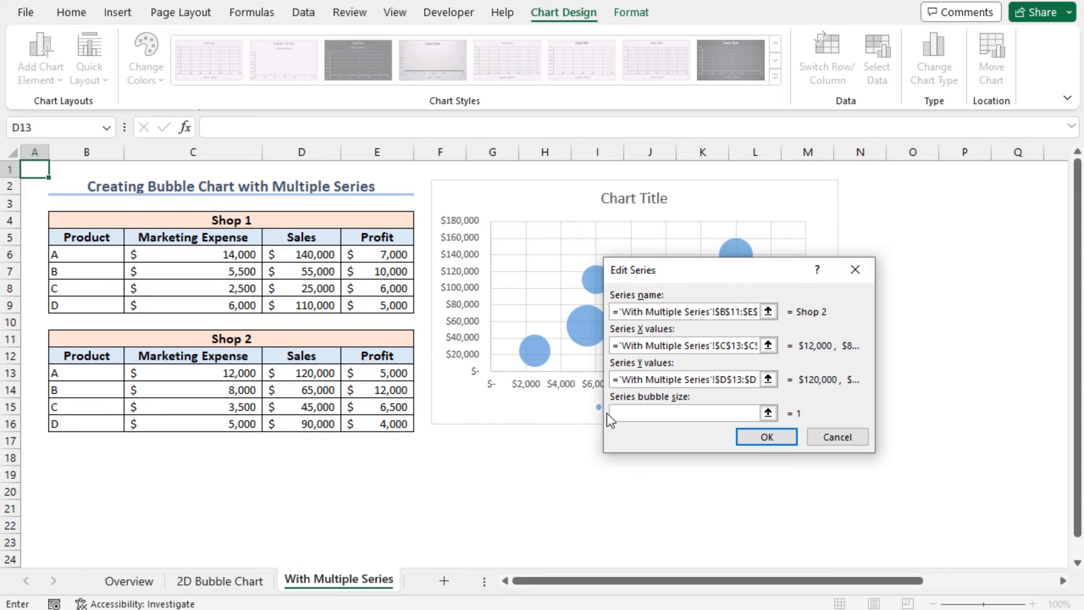
{"action": "left_click_drag", "start_coordinate": [383, 372], "coordinate": [388, 422]}
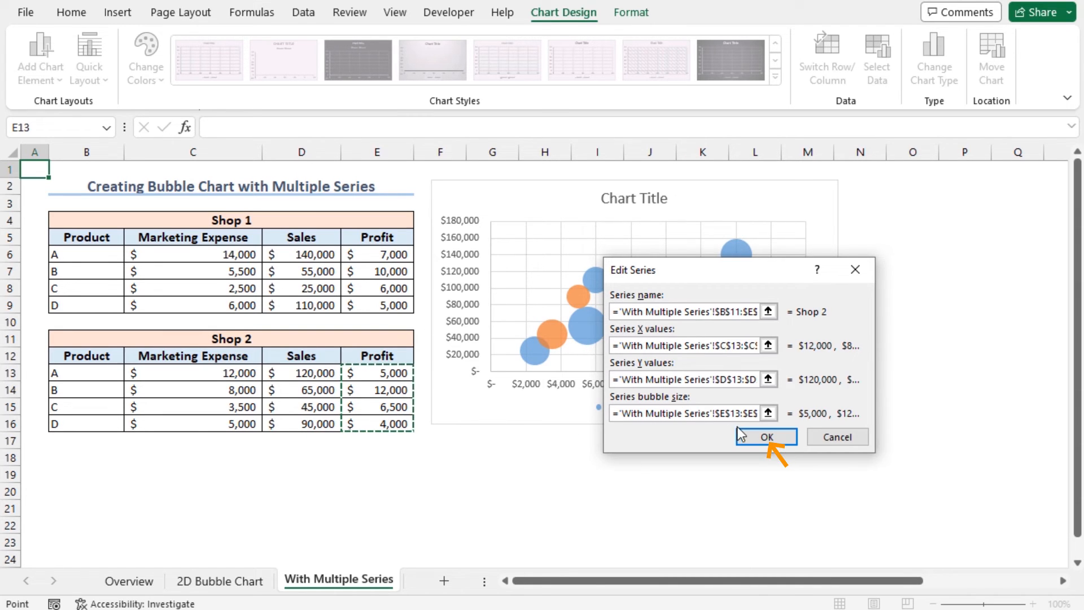
{"action": "left_click", "coordinate": [767, 436]}
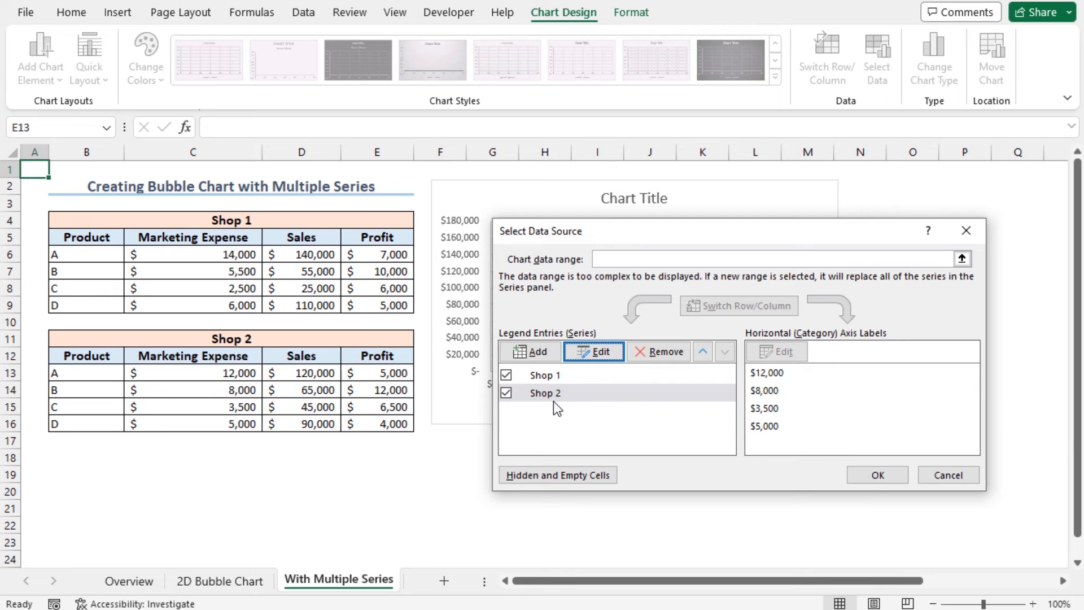
{"action": "left_click", "coordinate": [859, 472]}
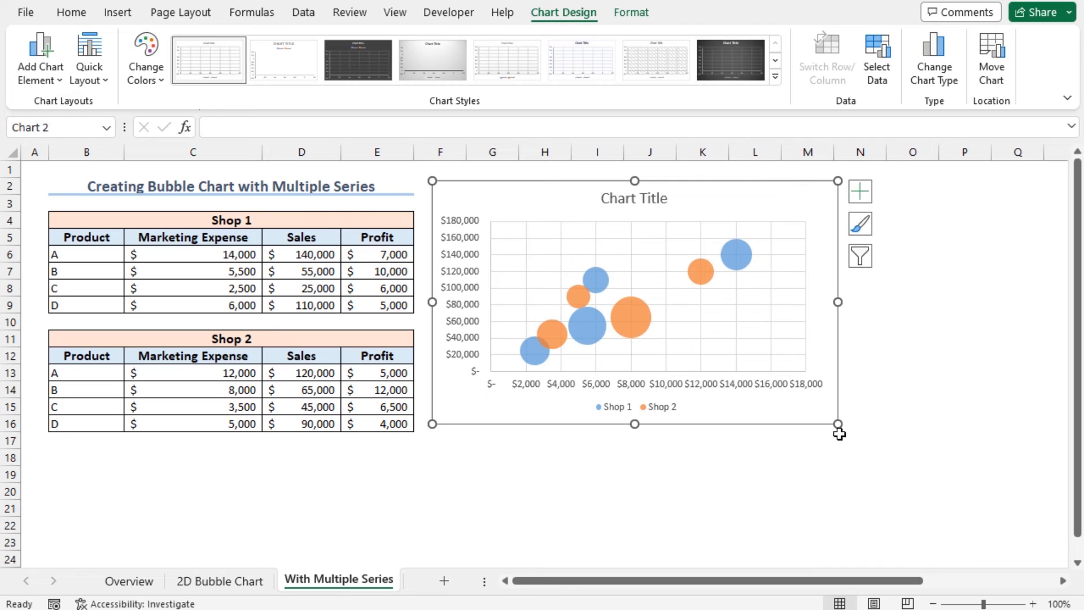
- Enlarge the two-series chart and turn on Axis Titles and Data Labels in Chart Elements
{"action": "left_click_drag", "start_coordinate": [838, 424], "coordinate": [959, 501]}
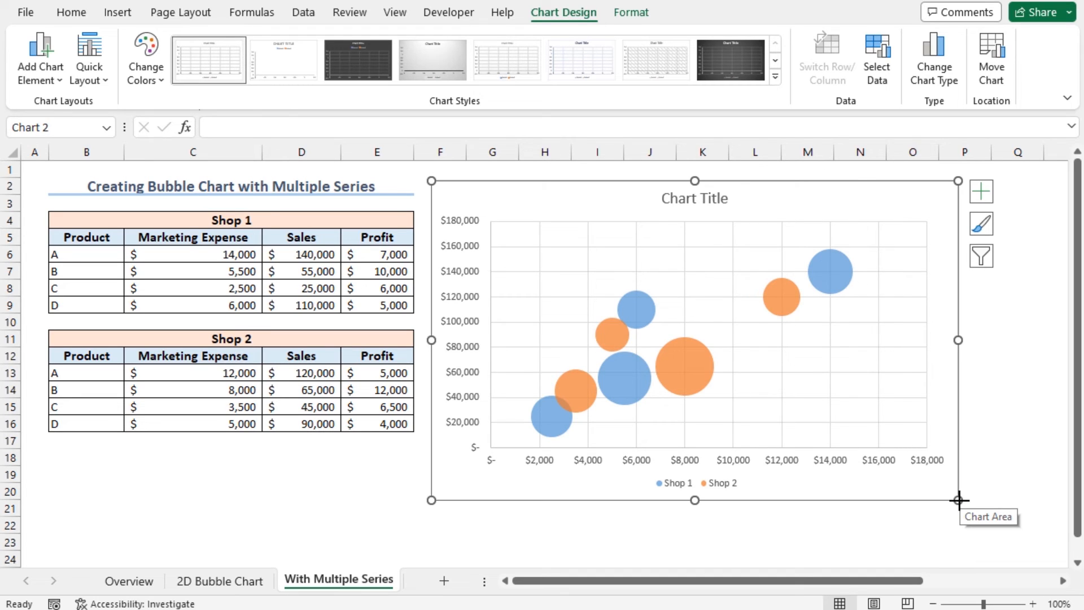
{"action": "left_click", "coordinate": [981, 191]}
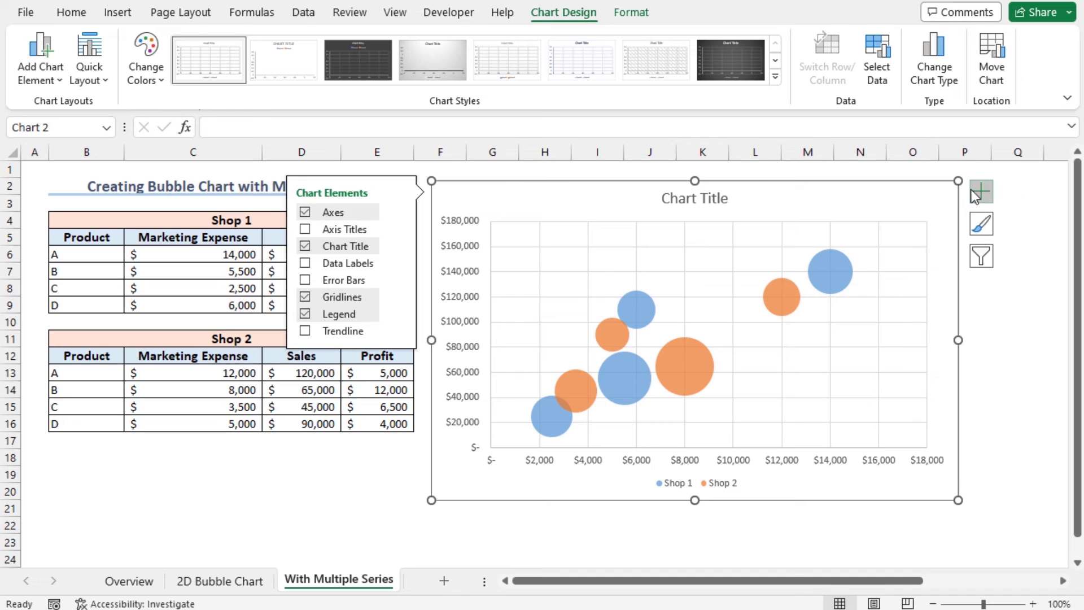
{"action": "left_click", "coordinate": [305, 229]}
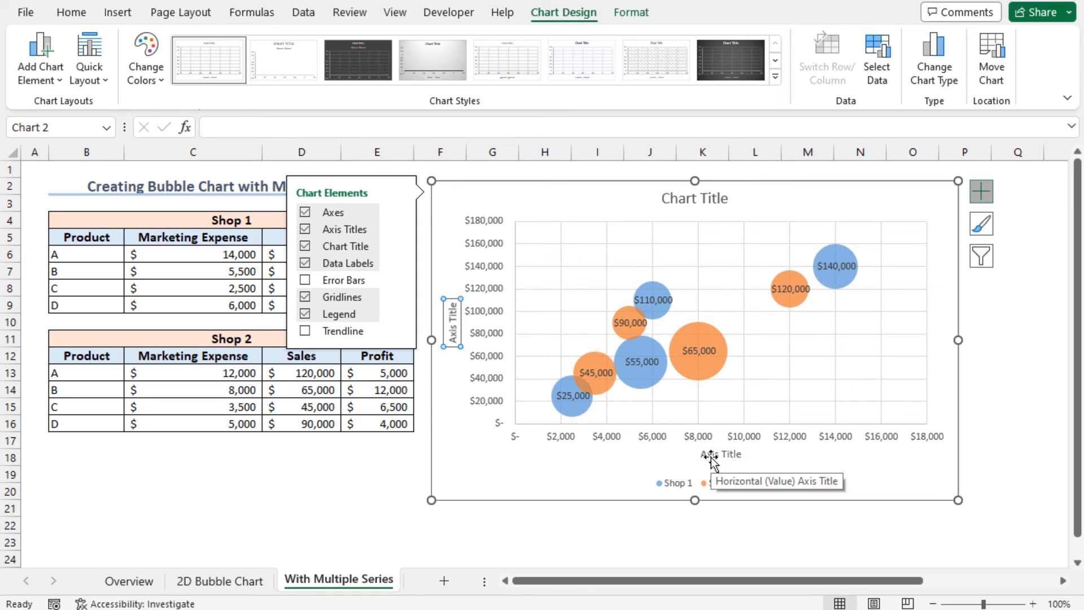
{"action": "left_click", "coordinate": [712, 458]}
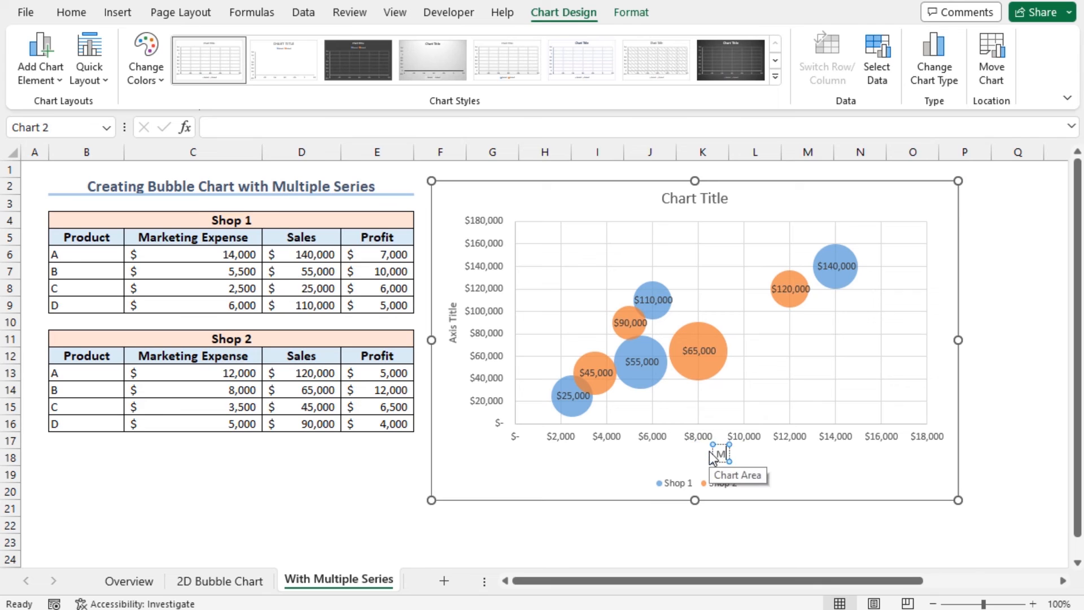
{"action": "type", "text": "Marketing Expense"}
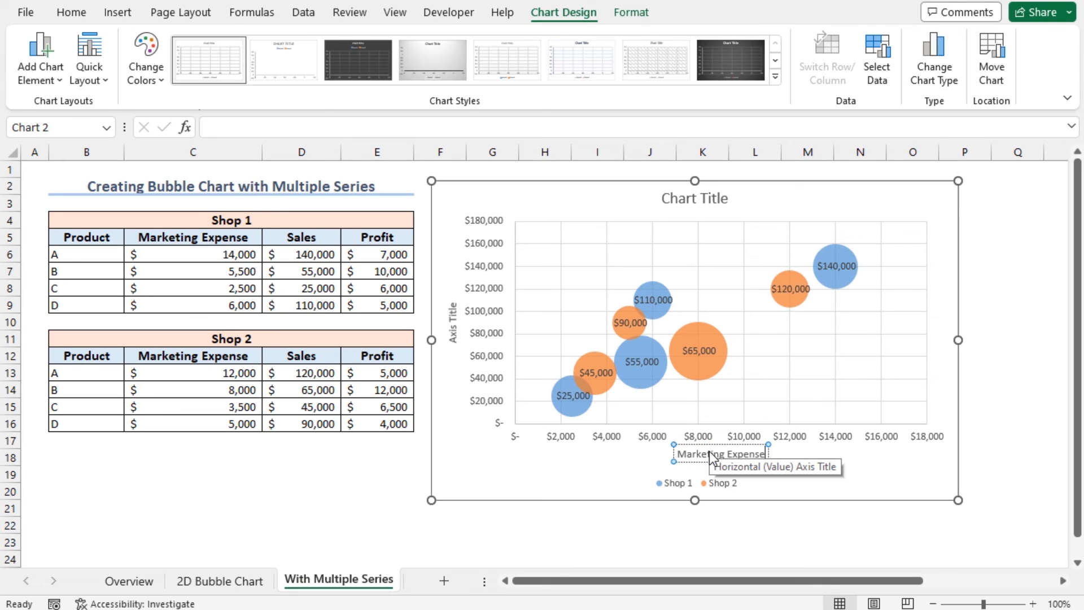
- Finish the horizontal axis title and retitle the vertical axis to Sales
{"action": "left_click", "coordinate": [686, 442]}
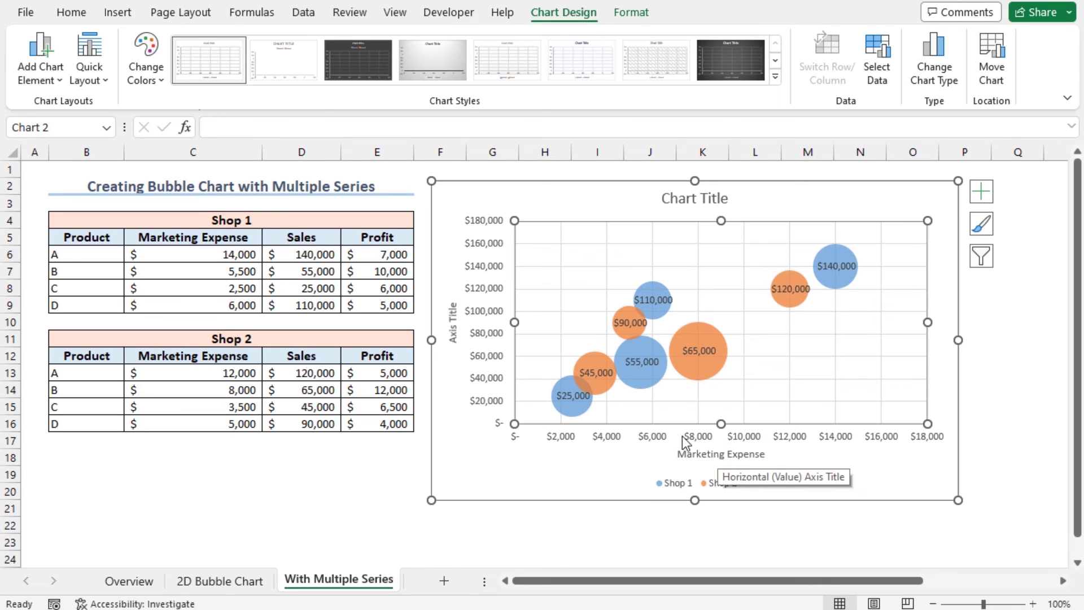
{"action": "left_click", "coordinate": [454, 324]}
{"action": "key", "text": "ctrl+a"}
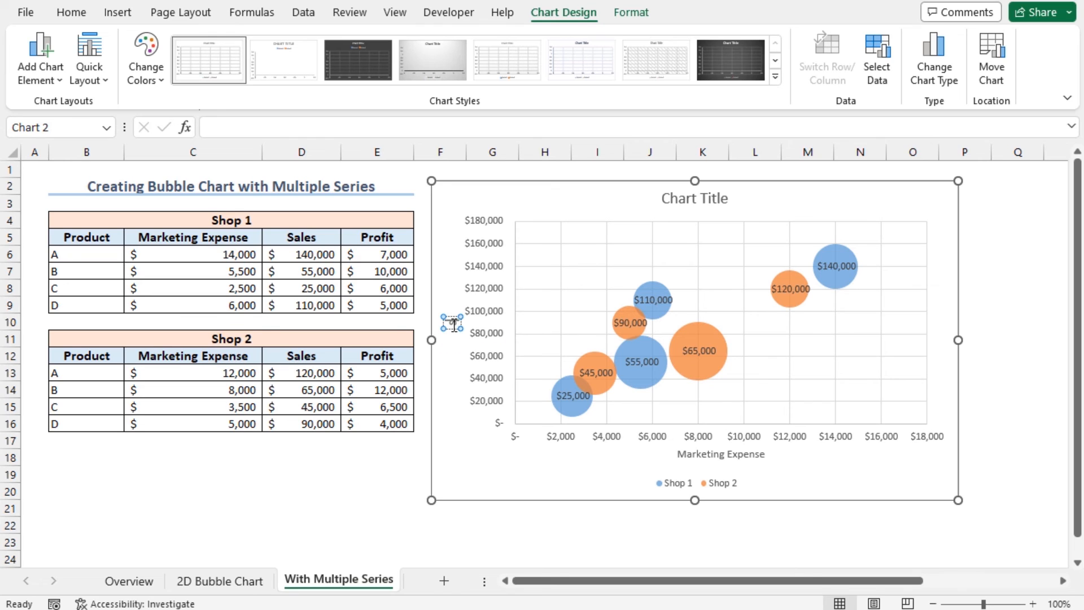
{"action": "key", "text": "Delete"}
{"action": "type", "text": "Sales"}
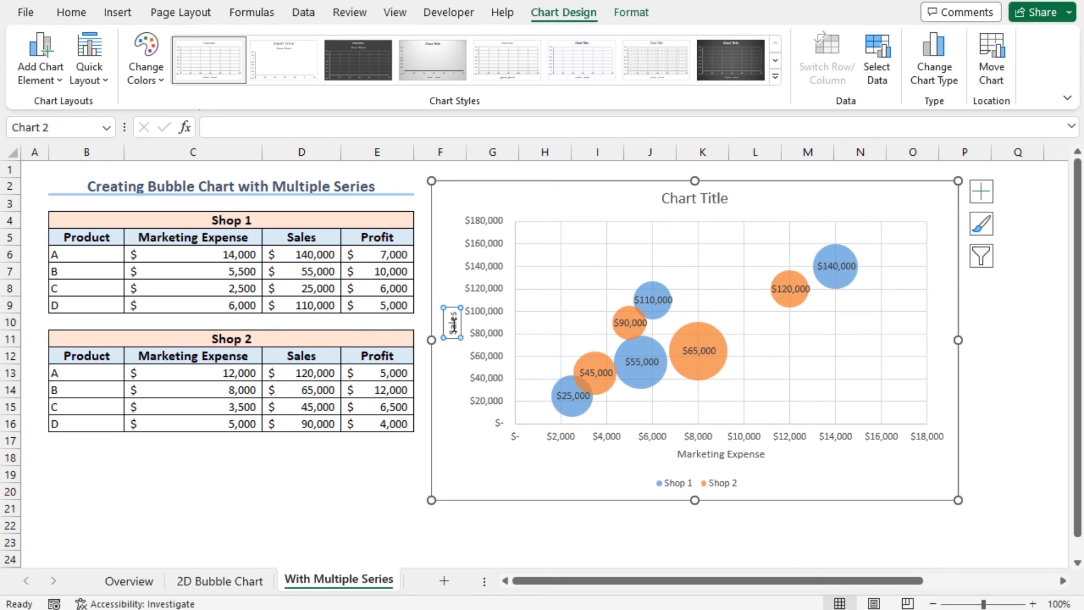
- Retitle the chart to Effect of Marketing Expense on Sales and Profit
{"action": "left_click", "coordinate": [693, 204]}
{"action": "key", "text": "ctrl+a"}
{"action": "type", "text": "Effect of Market"}
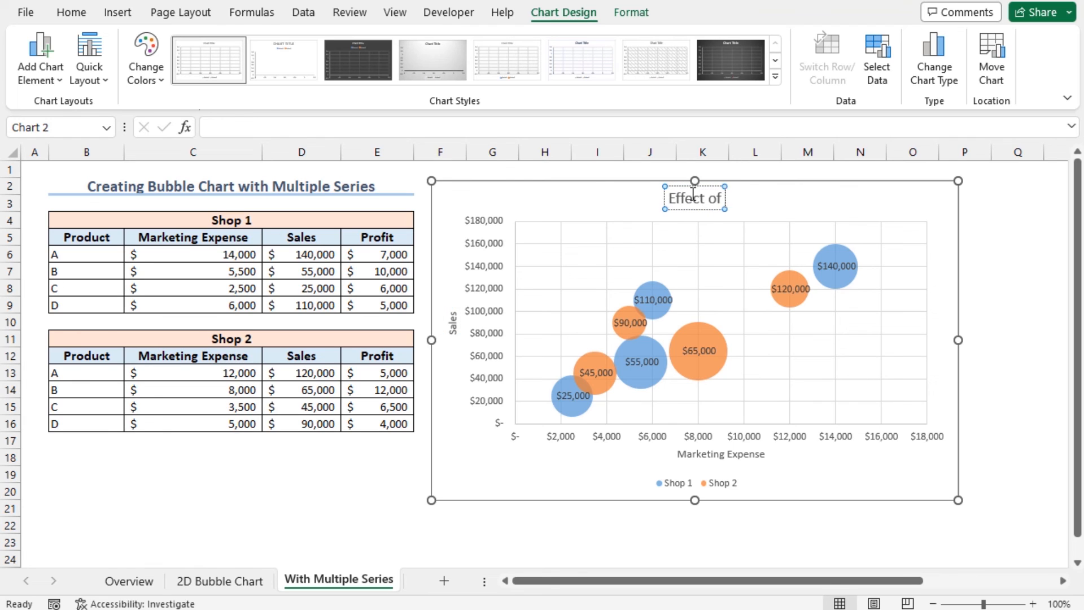
{"action": "type", "text": "ing Expense on"}
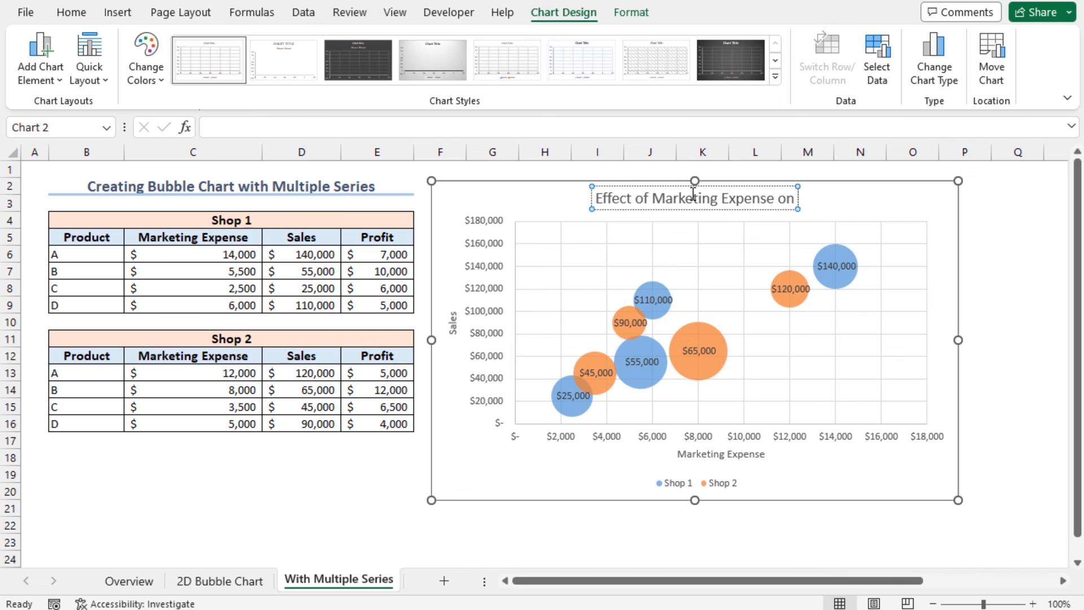
{"action": "type", "text": " Sales and Profit"}
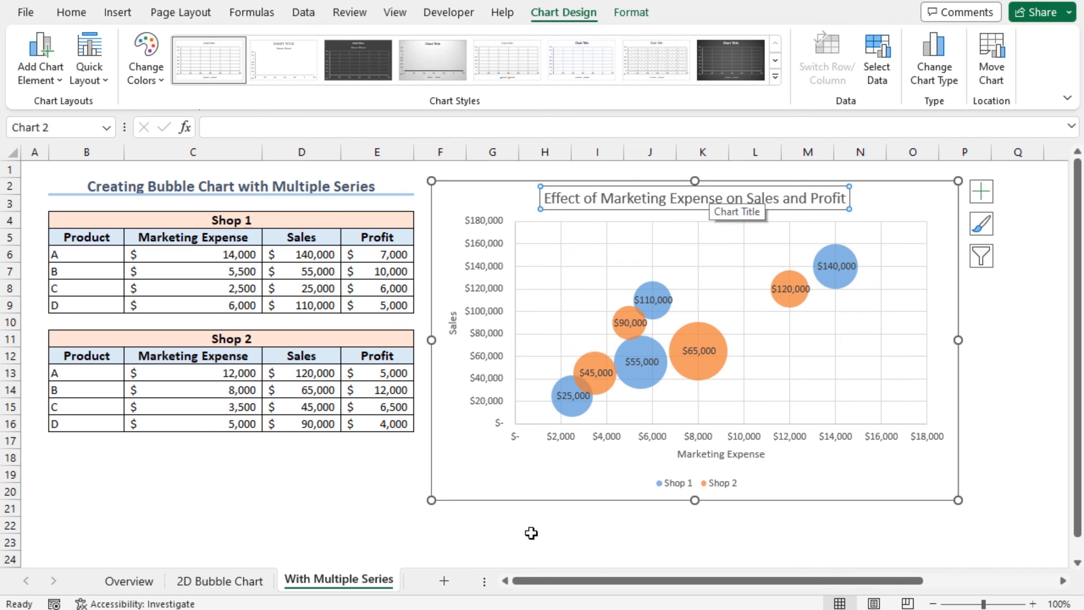